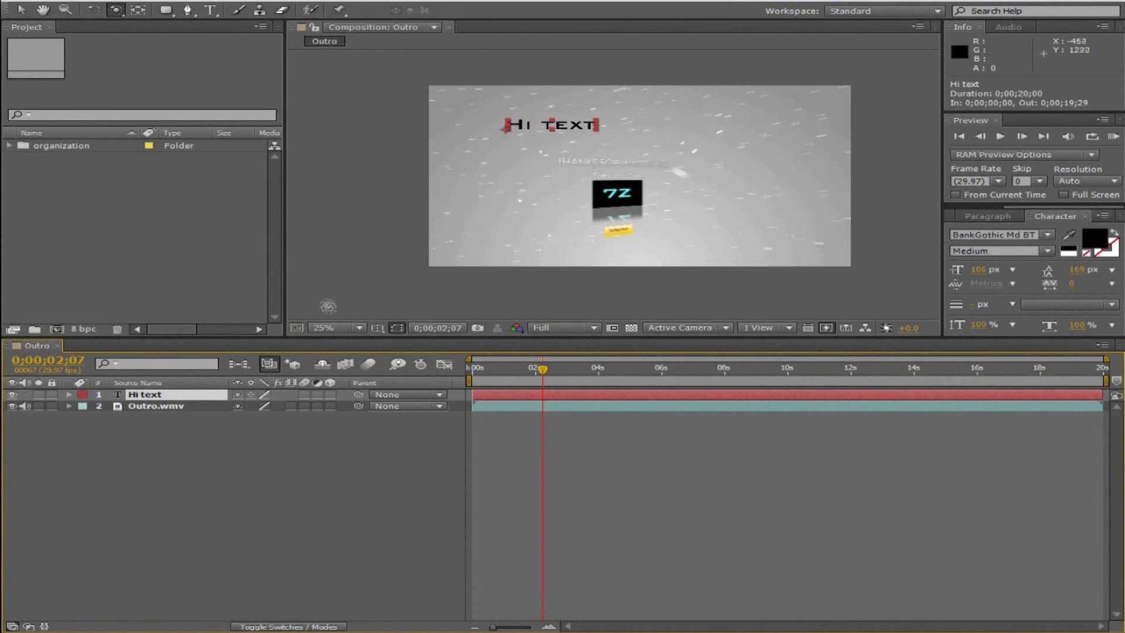
Switch to the Selection tool and try 100% and 25% viewer magnification.
left_click(21, 10)
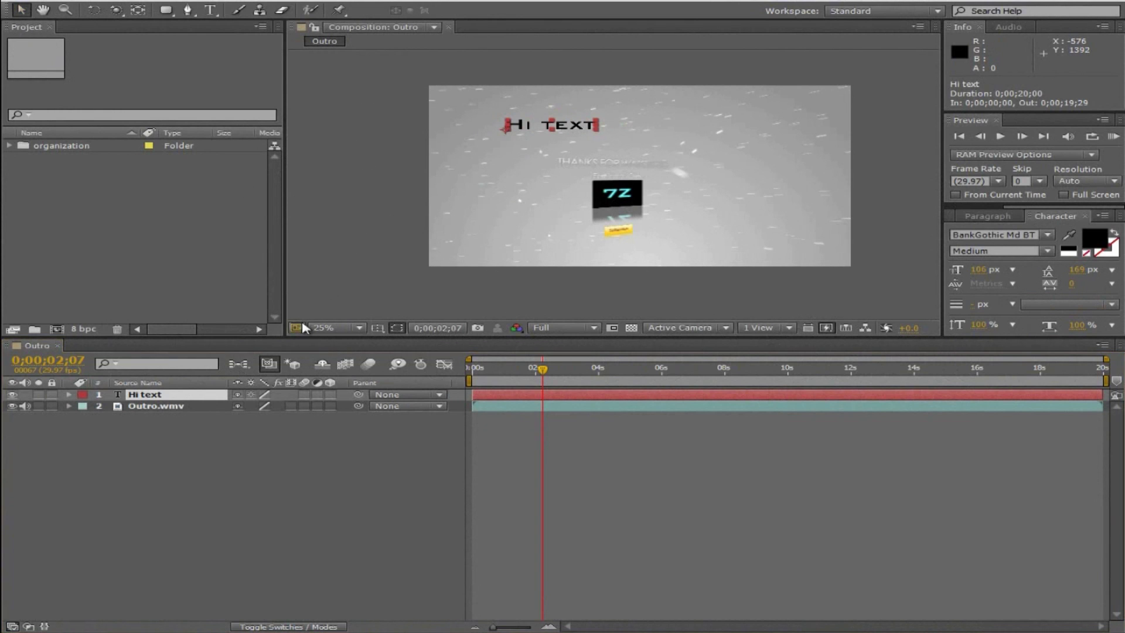
left_click(358, 328)
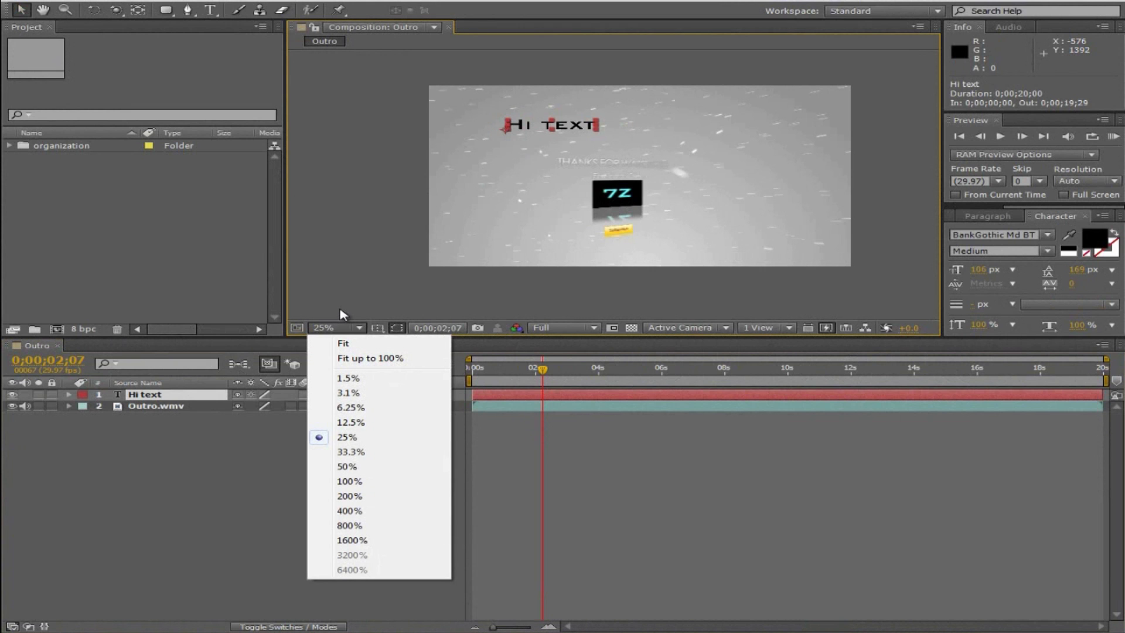
left_click(379, 482)
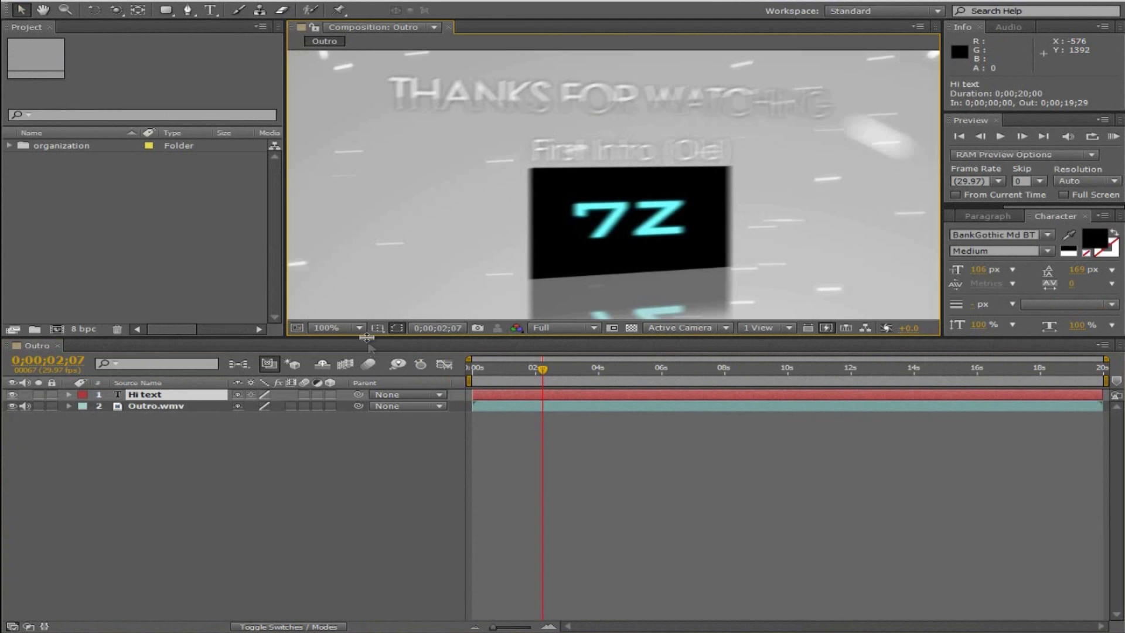
left_click(366, 337)
left_click(372, 438)
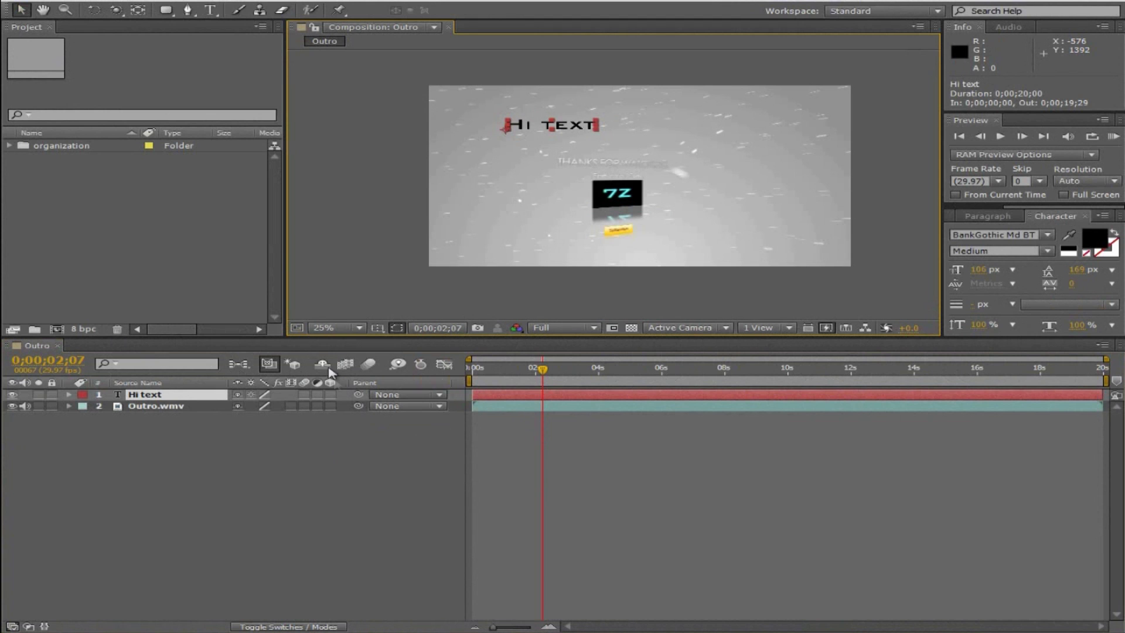
Compare Fit with Fit up to 100%, settling on Fit up to 100%.
left_click(366, 331)
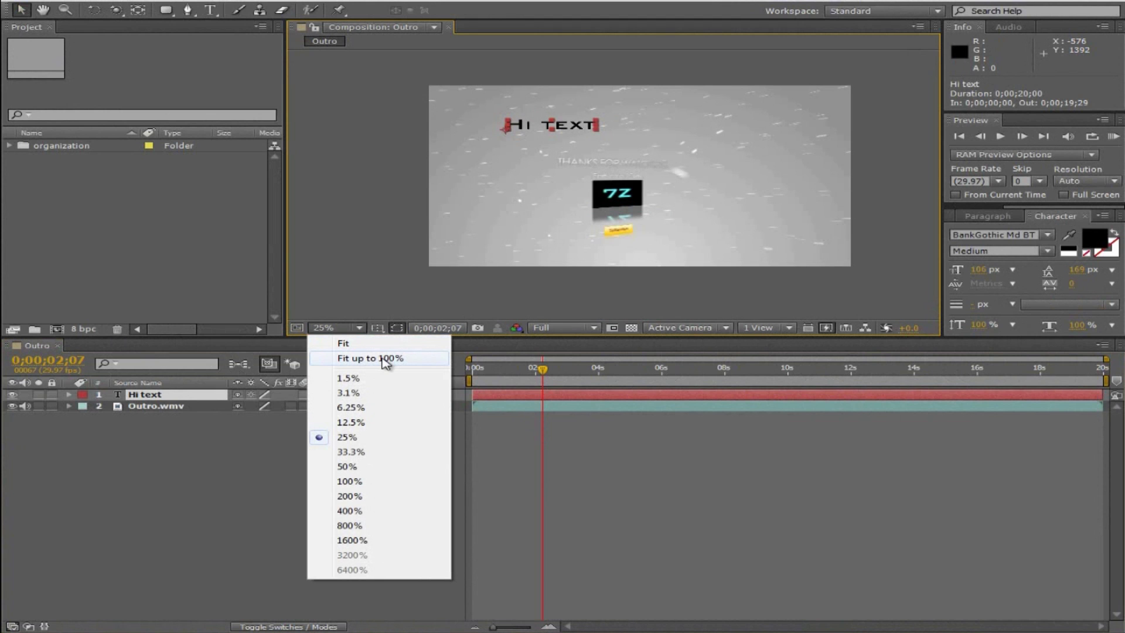
left_click(384, 359)
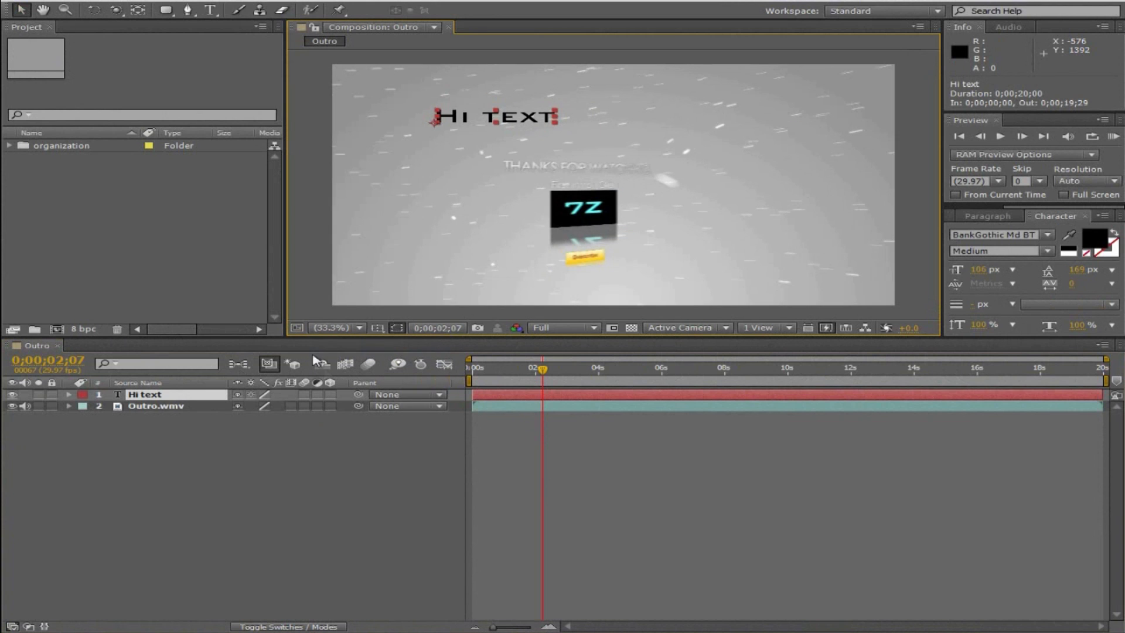
left_click(349, 327)
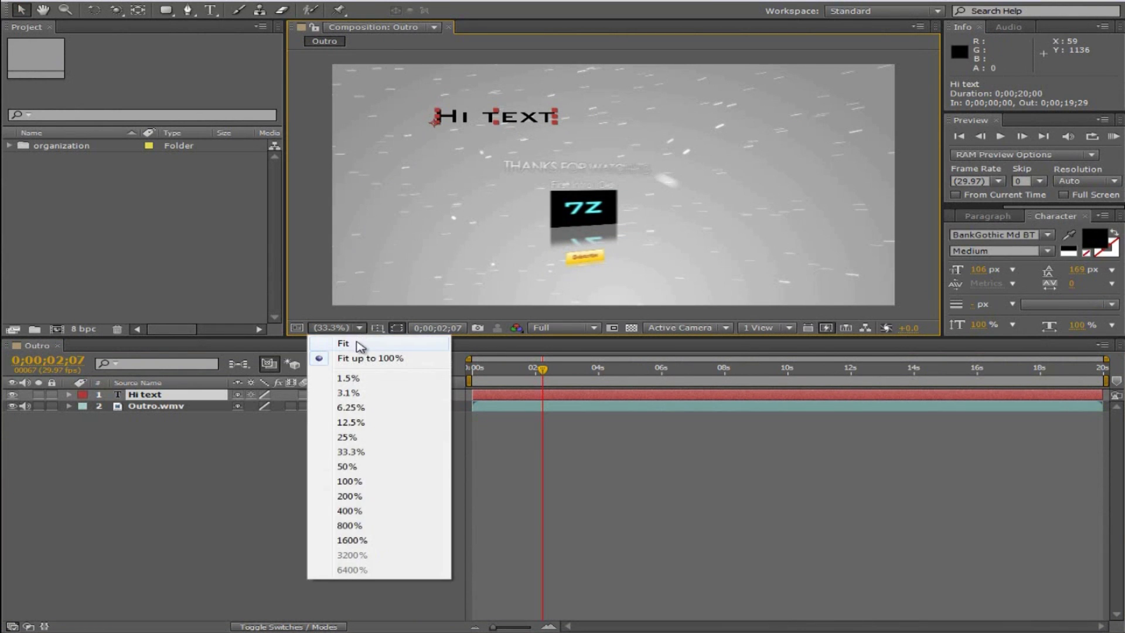
left_click(359, 344)
left_click(345, 332)
left_click(355, 355)
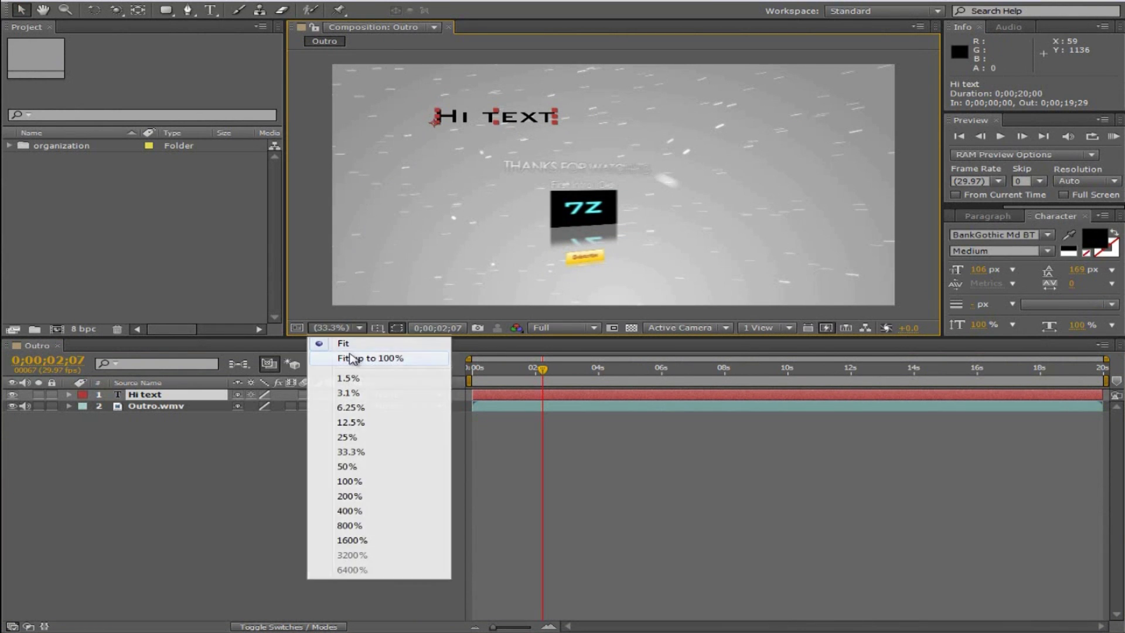
left_click(344, 329)
left_click(350, 348)
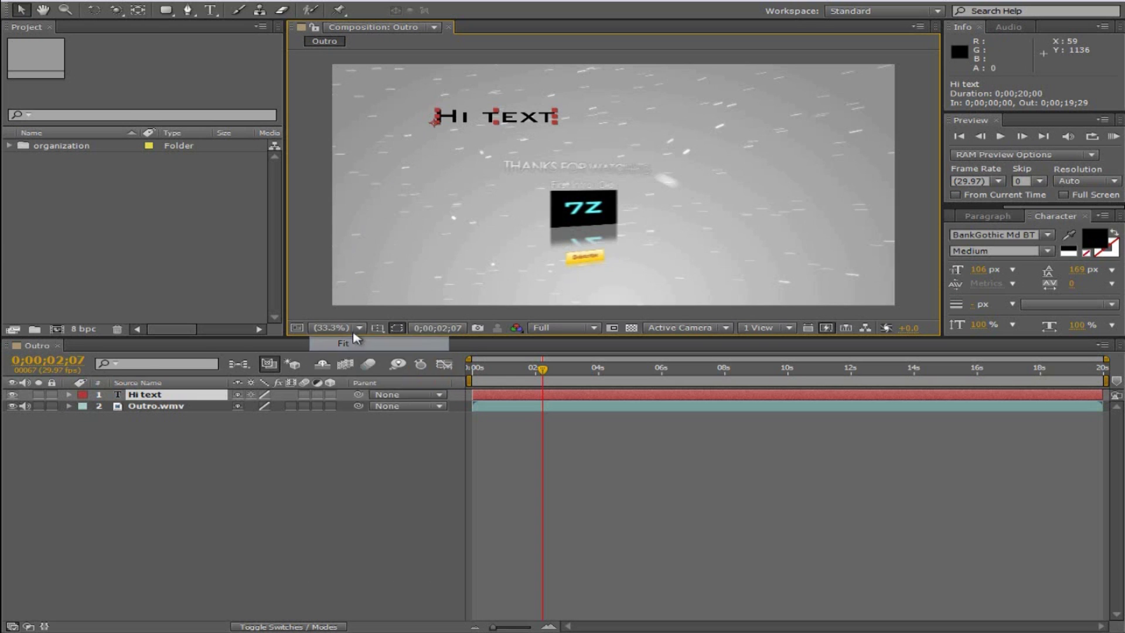
left_click(346, 328)
left_click(359, 356)
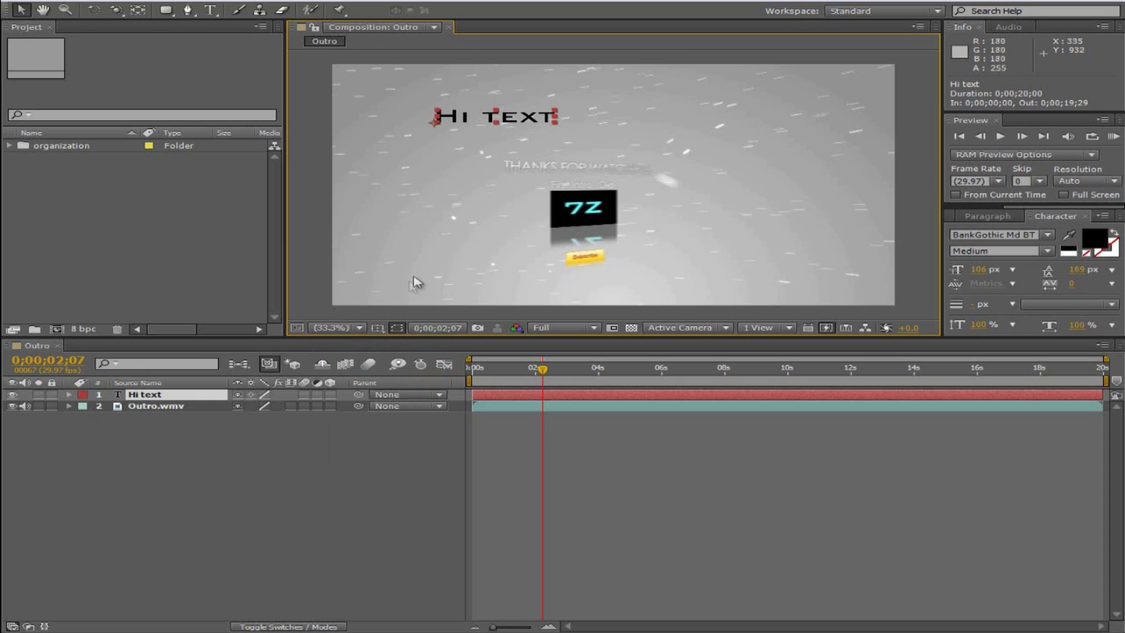
Try the Title/Action Safe guides and the rulers, then turn both off.
left_click(378, 329)
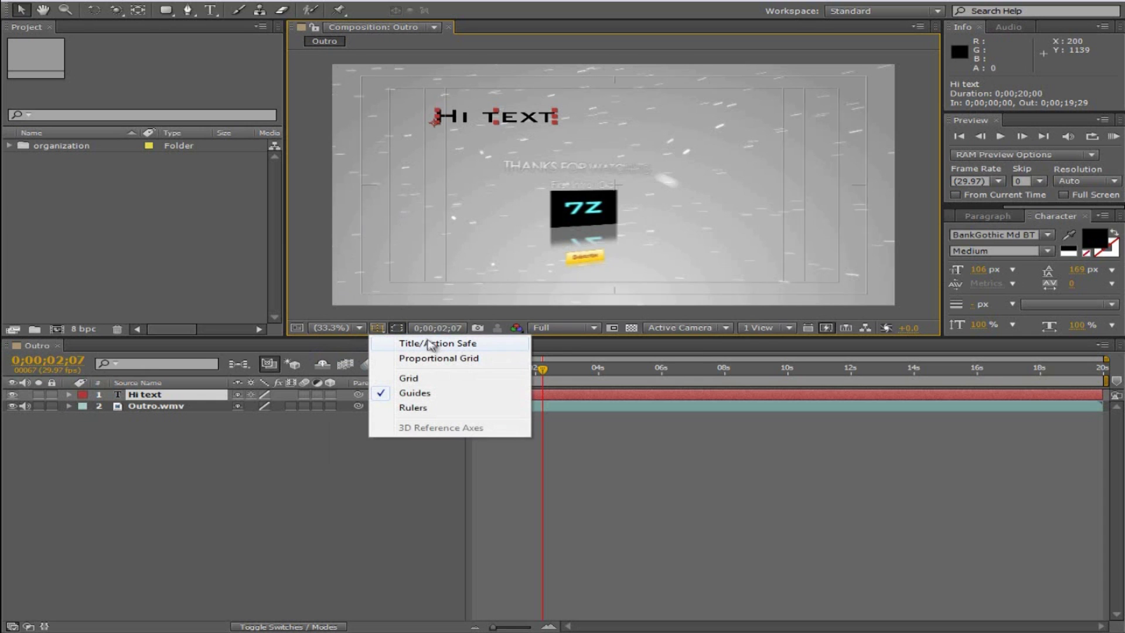
left_click(430, 346)
left_click(378, 329)
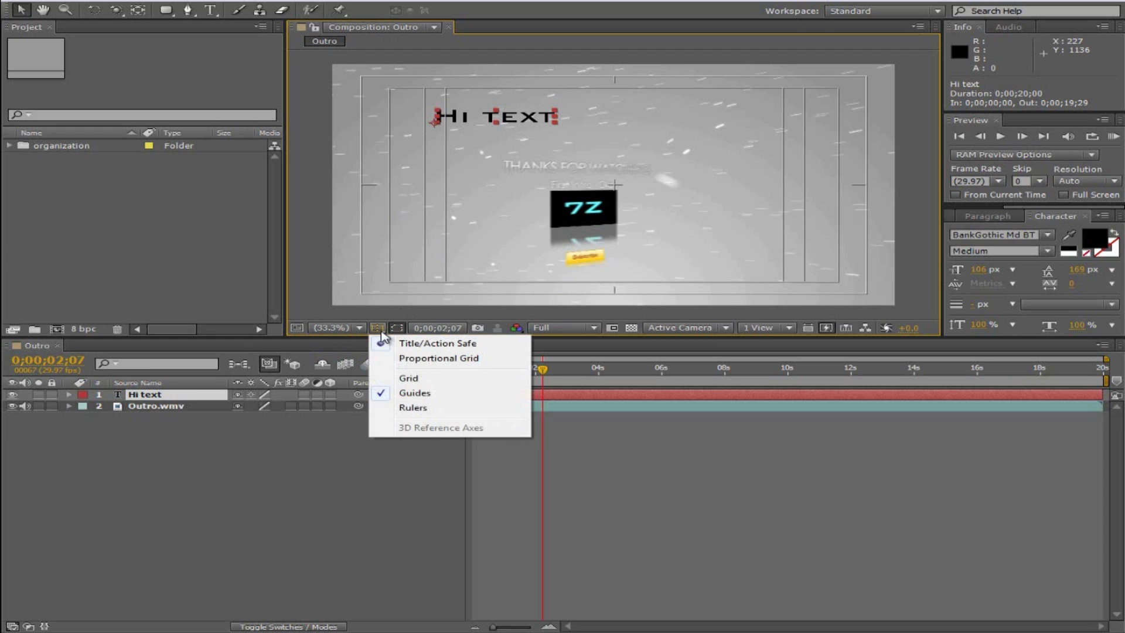
left_click(416, 346)
left_click(378, 329)
left_click(410, 407)
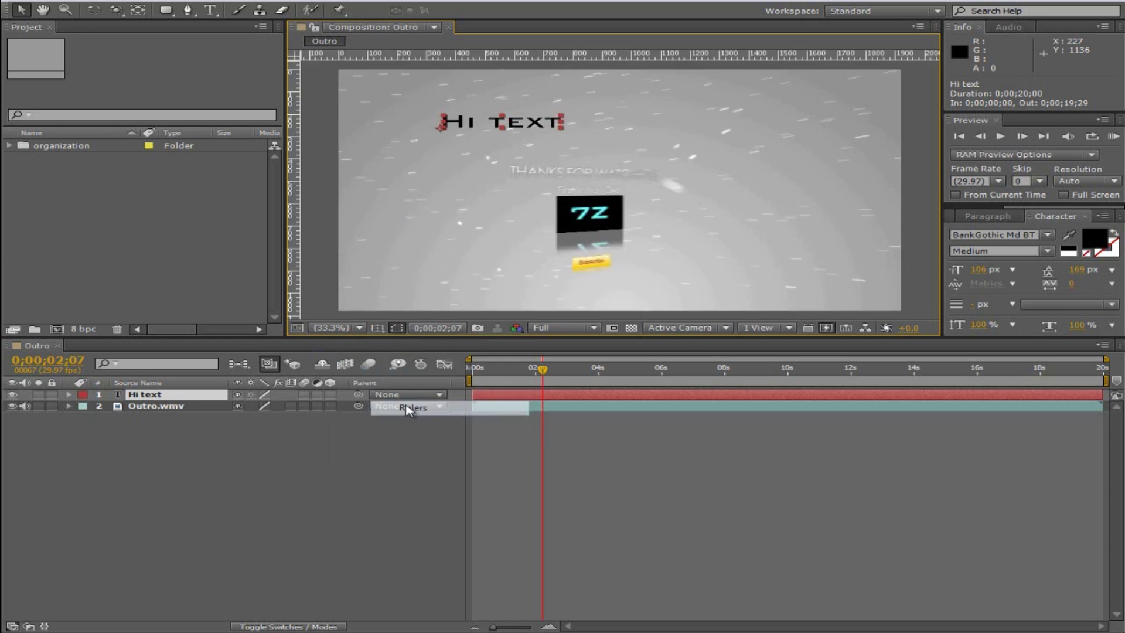
left_click(379, 329)
left_click(410, 407)
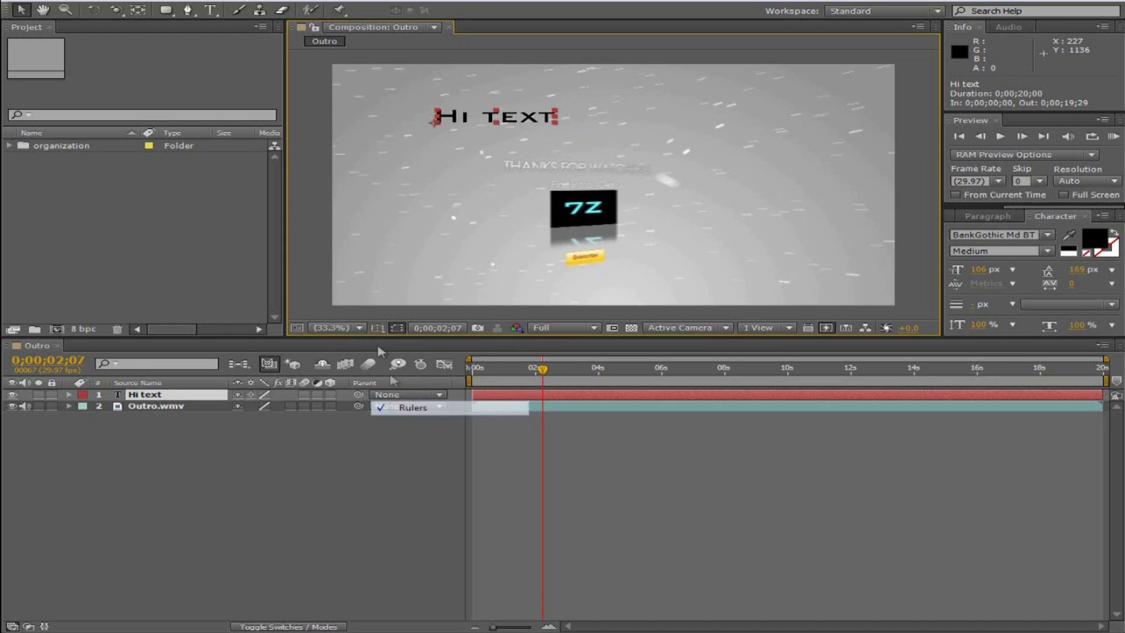
Turn the grid overlay on and off, then show the Title/Action Safe guides.
left_click(379, 329)
left_click(409, 378)
left_click(379, 329)
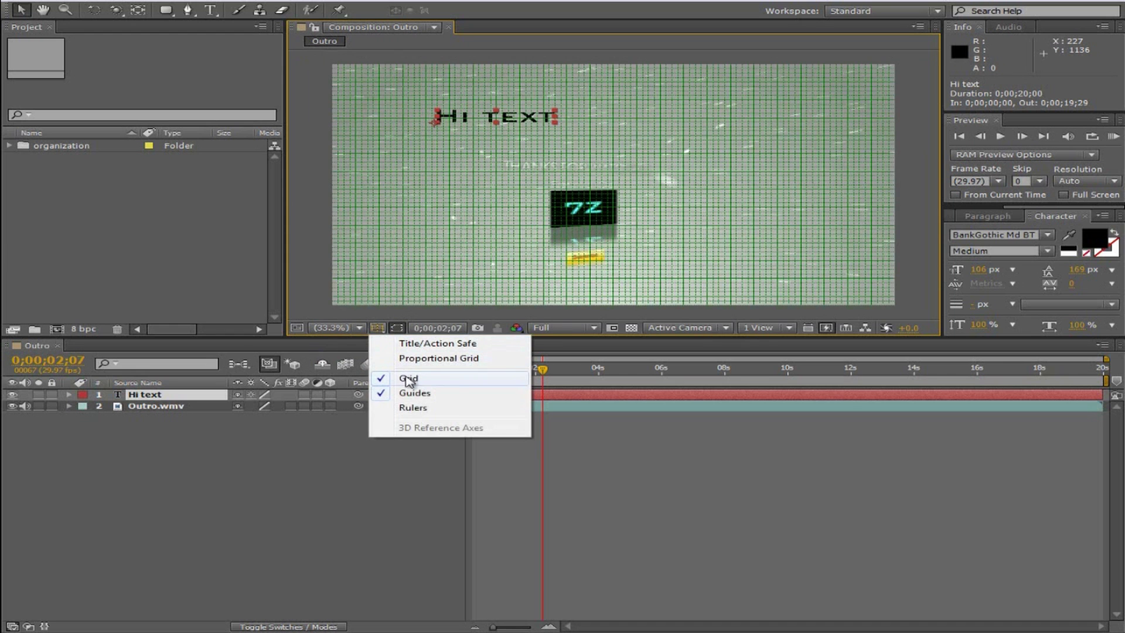
left_click(408, 378)
left_click(379, 329)
left_click(410, 343)
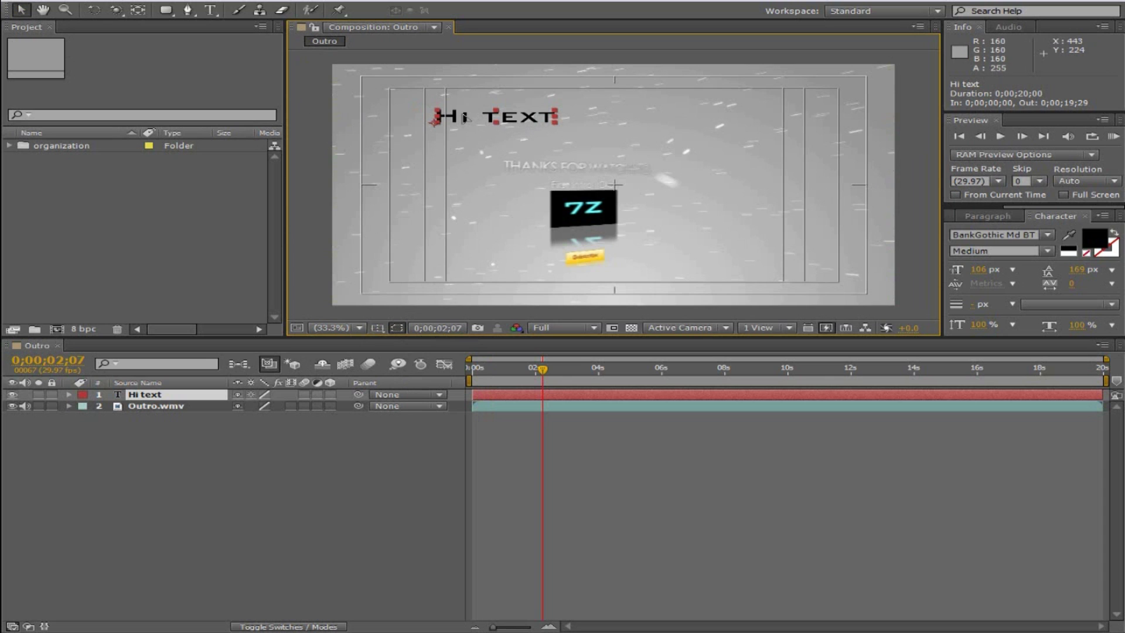
Drag the Hi text title to the top centre of the frame, at position 764, 218.
left_click_drag(463, 118, 488, 123)
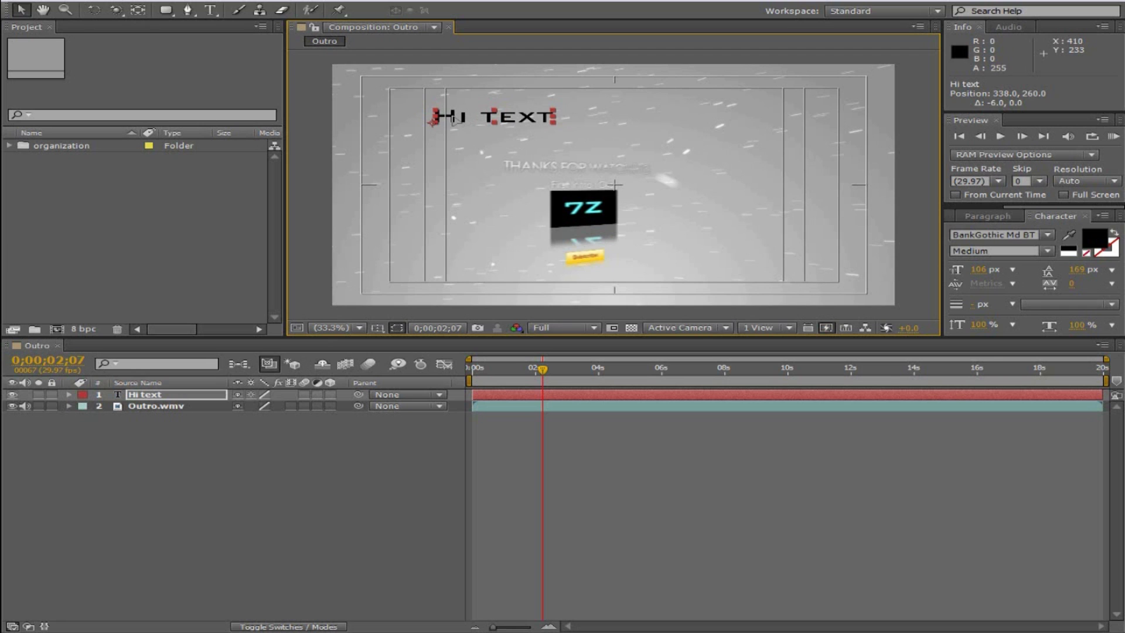
mouse_move(455, 120)
left_mouse_down()
mouse_move(500, 139)
mouse_move(499, 114)
mouse_move(457, 121)
left_mouse_up()
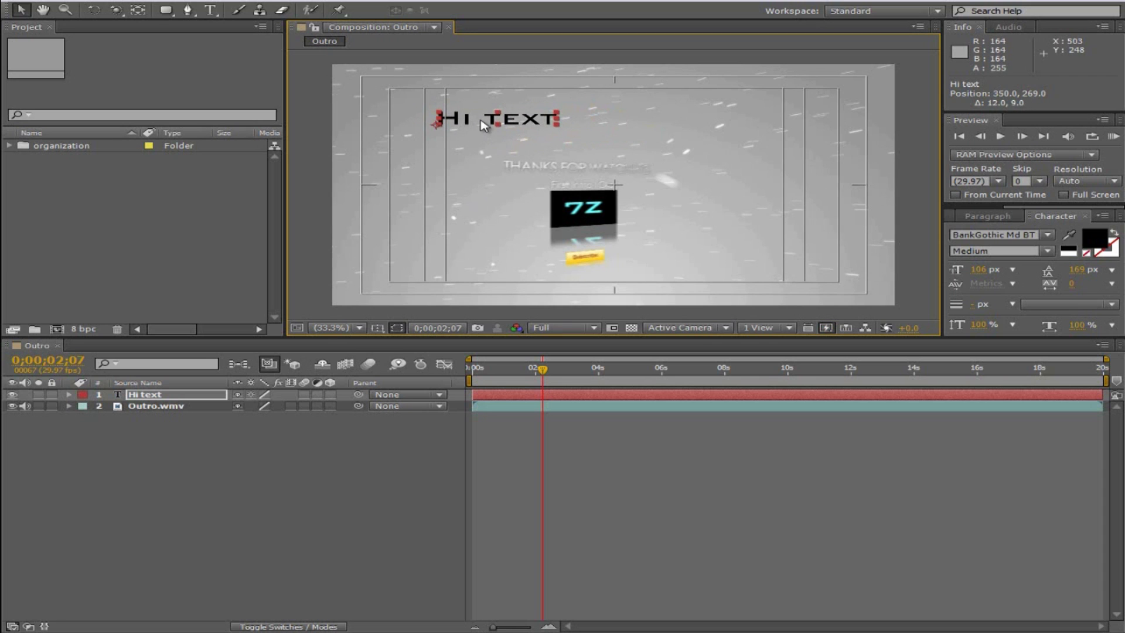
left_click_drag(482, 125, 496, 115)
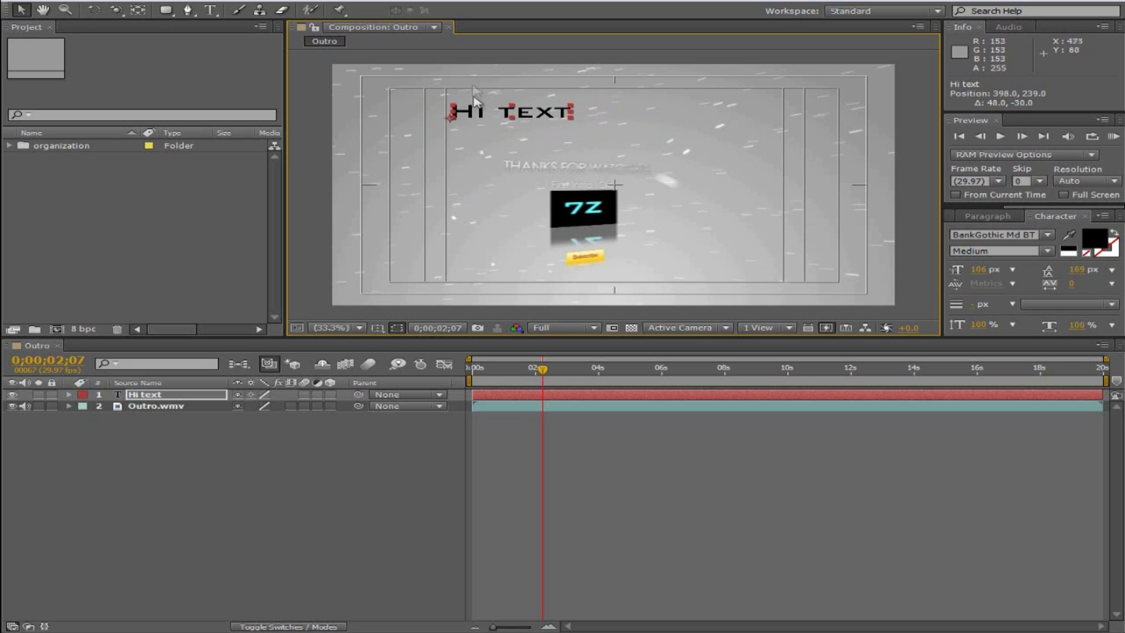
left_click(378, 327)
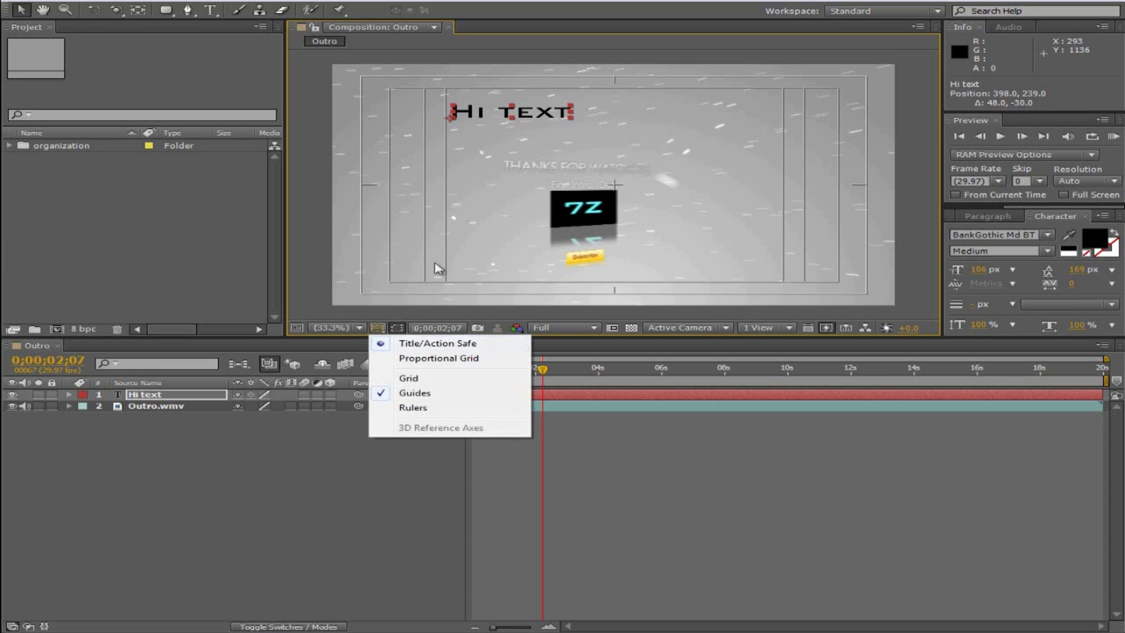
left_click_drag(487, 121, 595, 116)
Turn off the Title/Action Safe guides.
left_click(378, 327)
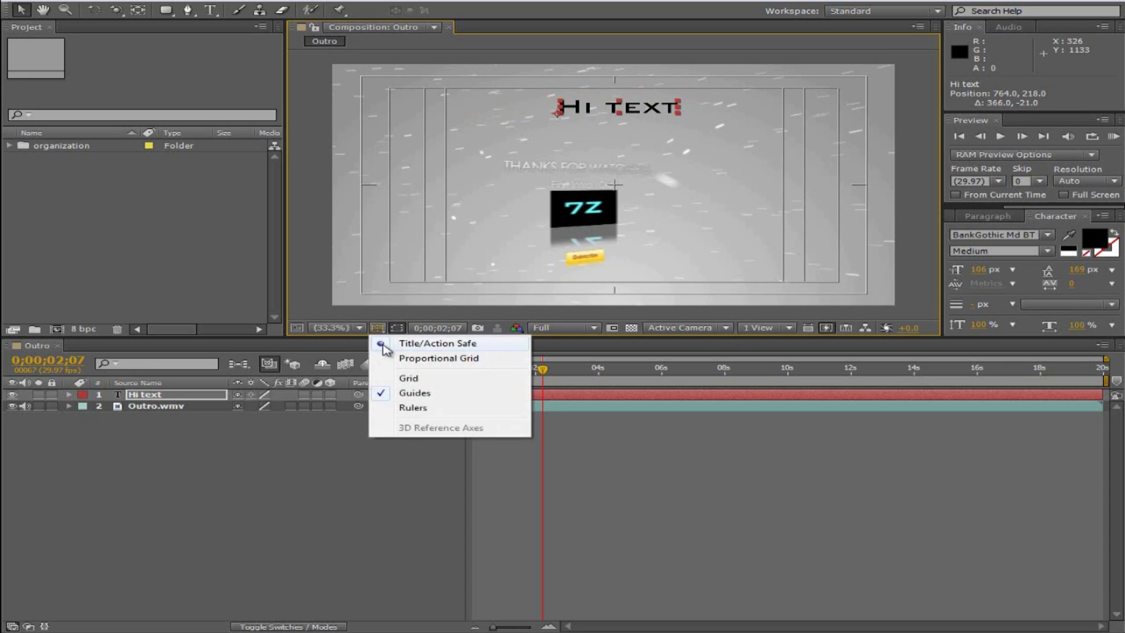
left_click(384, 347)
left_click(377, 329)
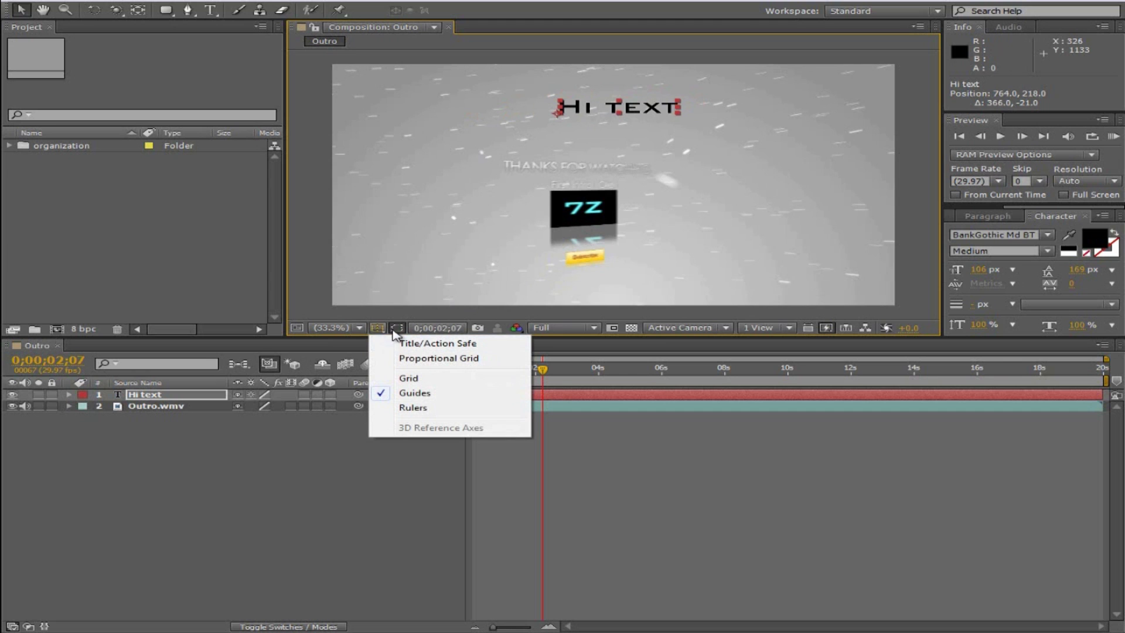
Try Half preview resolution, then return to Full.
key("Escape")
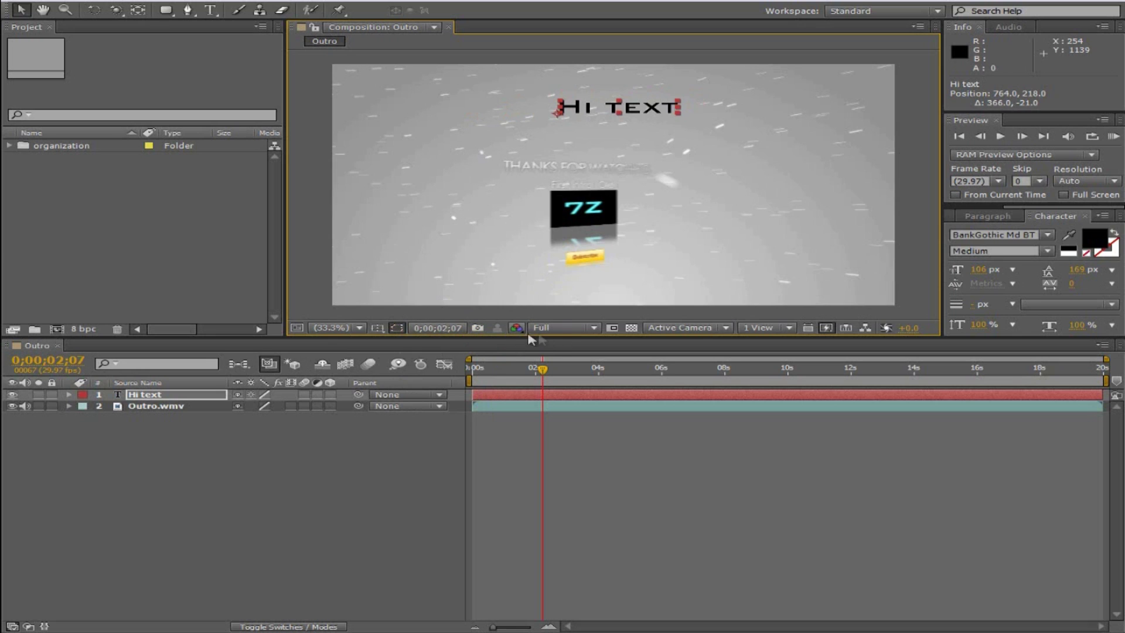
left_click(588, 325)
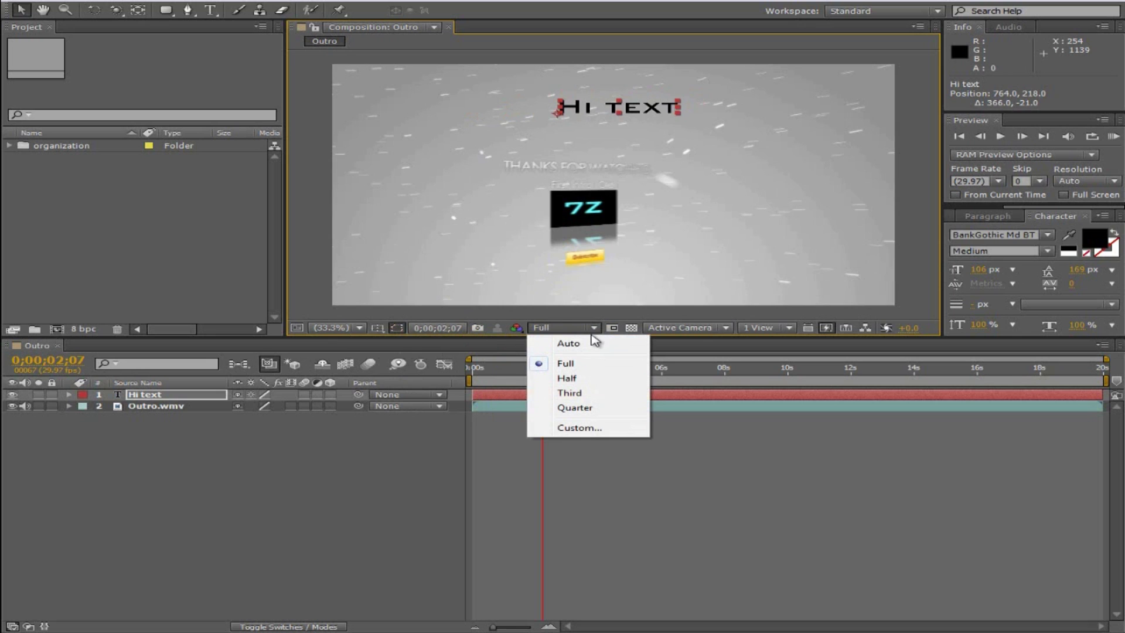
left_click(580, 385)
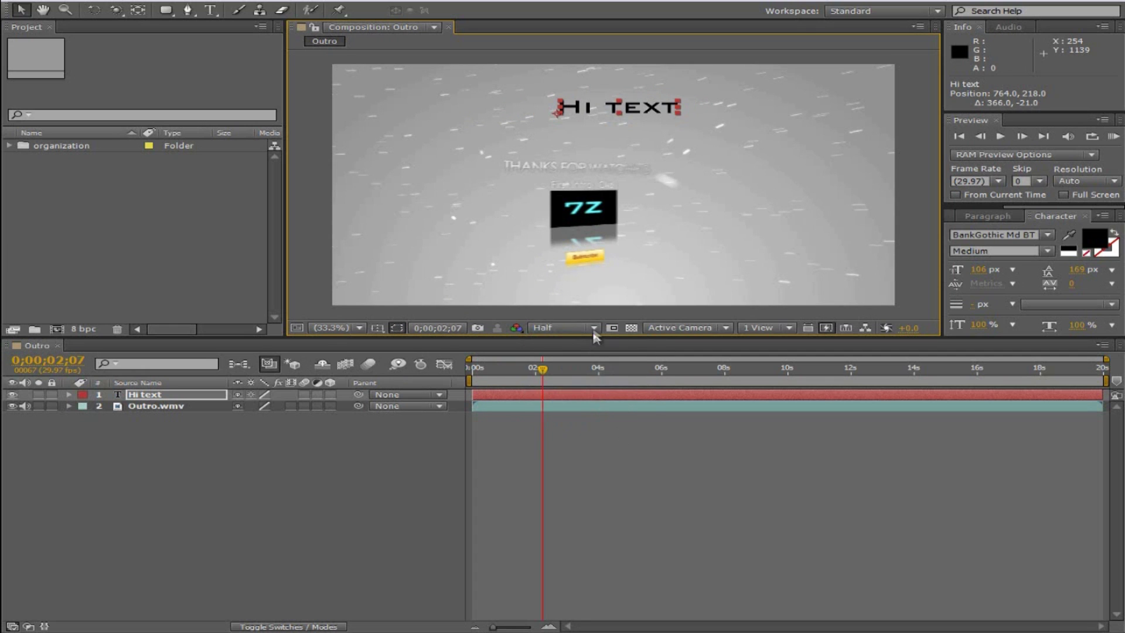
left_click(594, 328)
left_click(578, 370)
Step the current time back to about 0;00;02;05 and set resolution to Quarter.
key("Page_Up")
left_click_drag(544, 370, 540, 369)
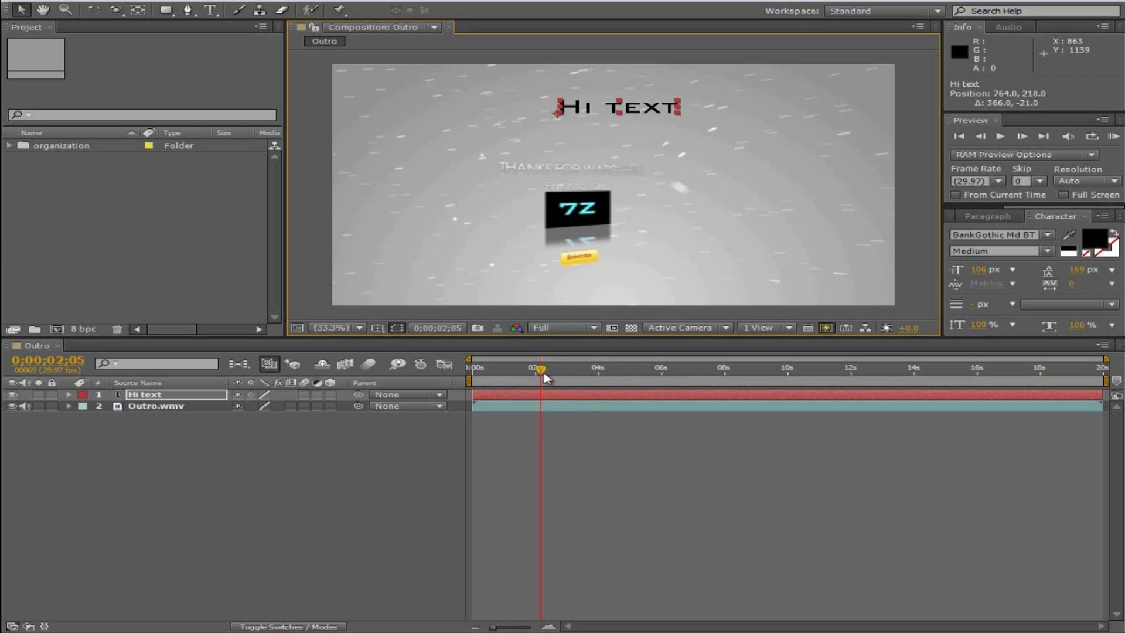
left_click(542, 373)
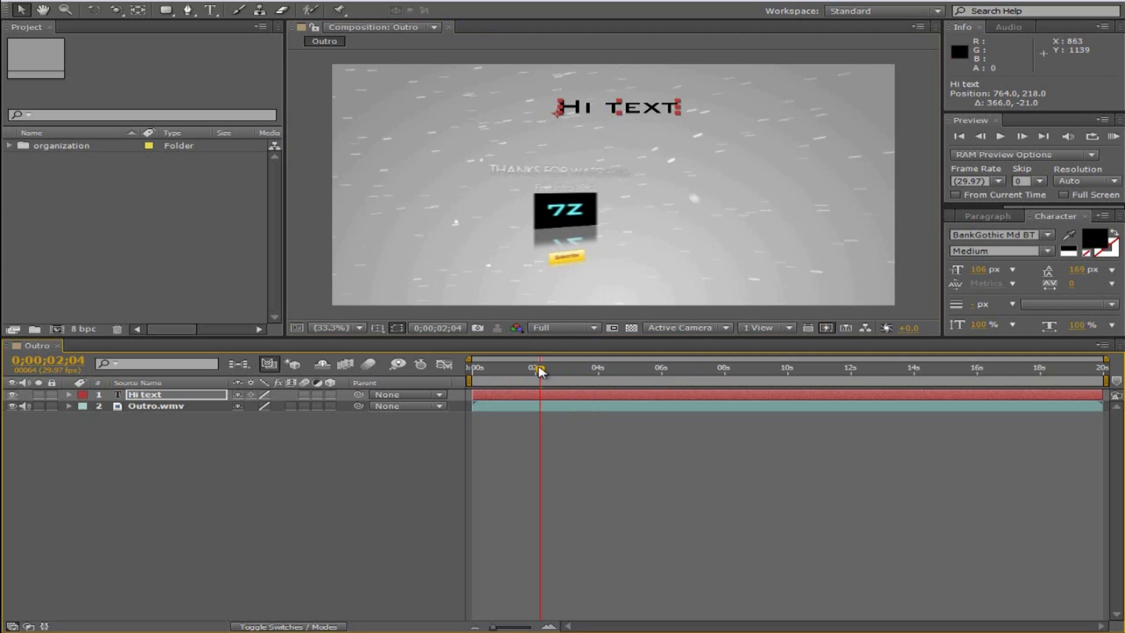
key("Page_Up")
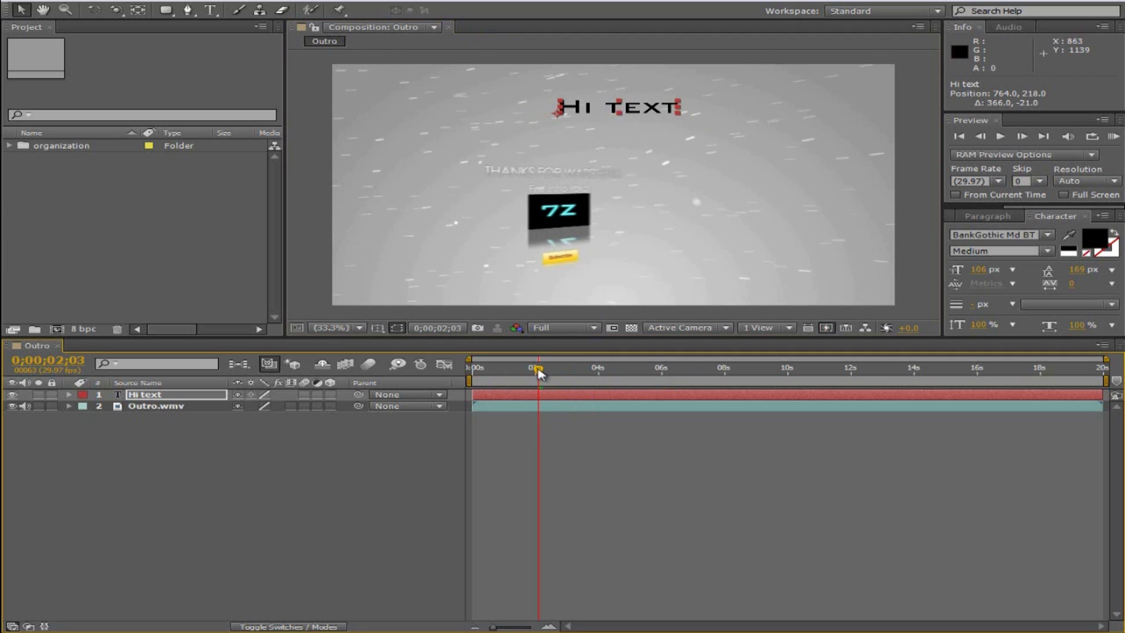
key("Page_Up")
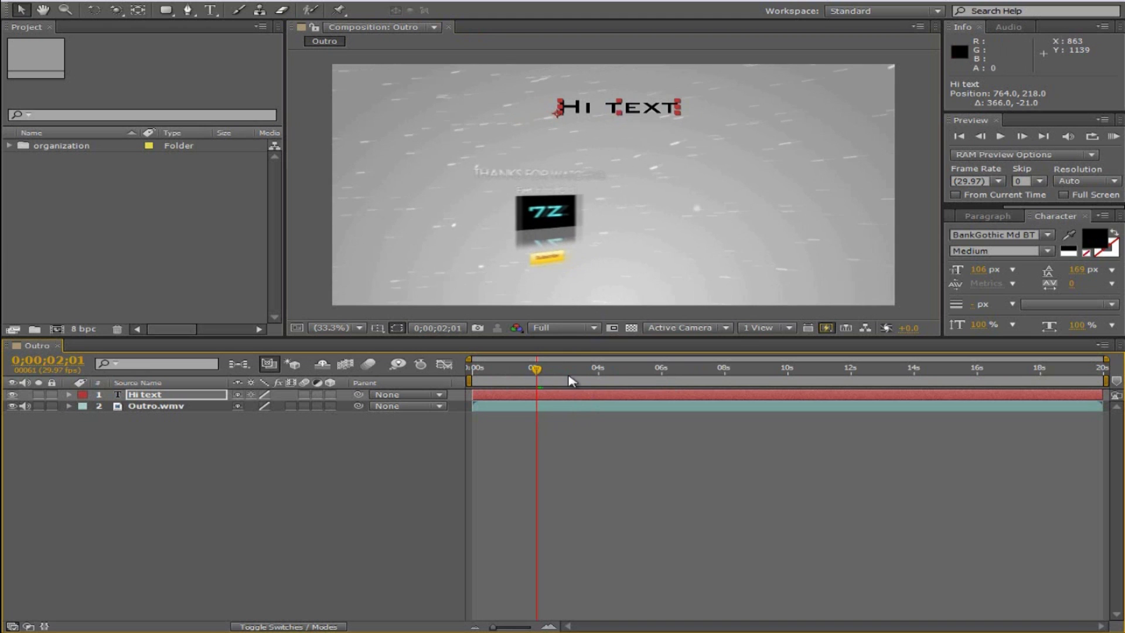
left_click(592, 329)
left_click(577, 408)
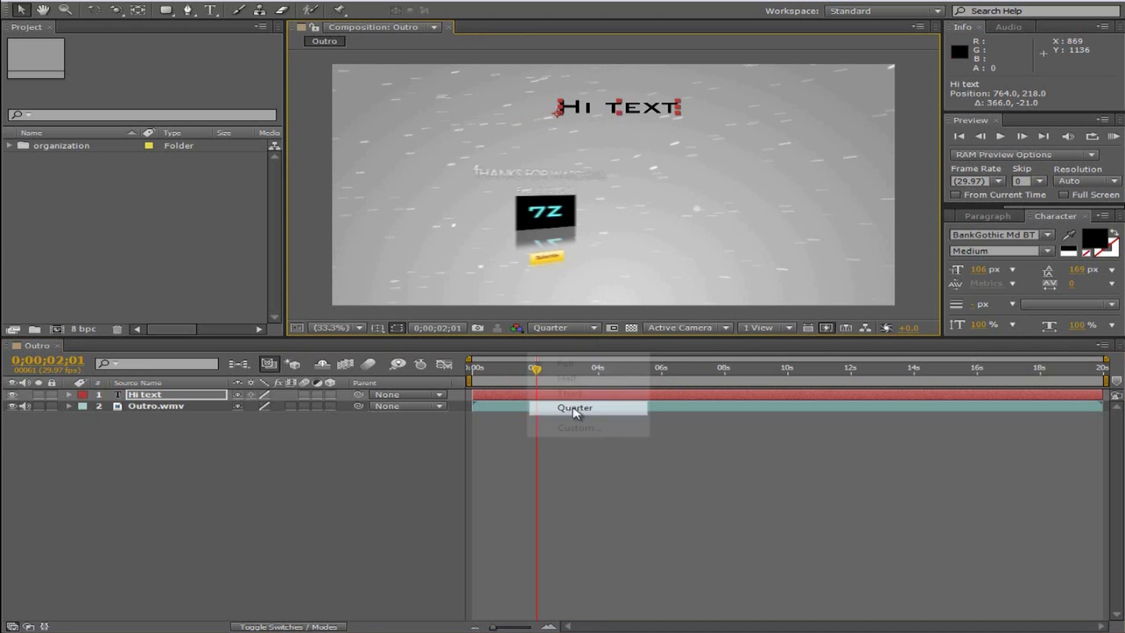
Scrub to about 0;00;02;23, compare Full resolution, then return to Quarter.
left_click_drag(537, 375, 528, 375)
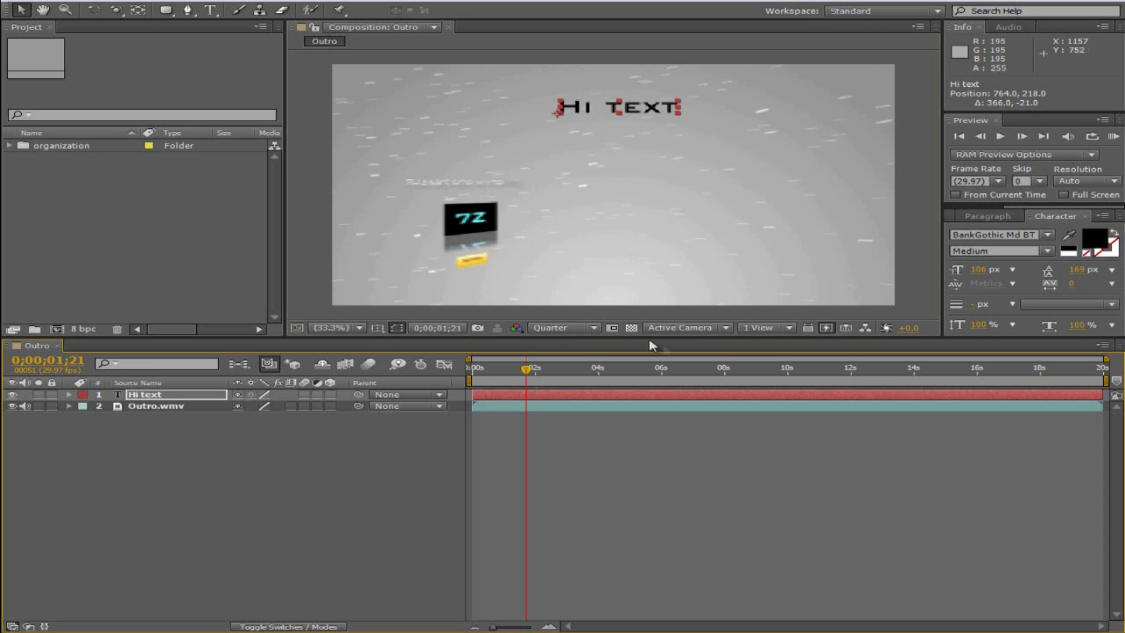
left_click_drag(527, 373, 553, 373)
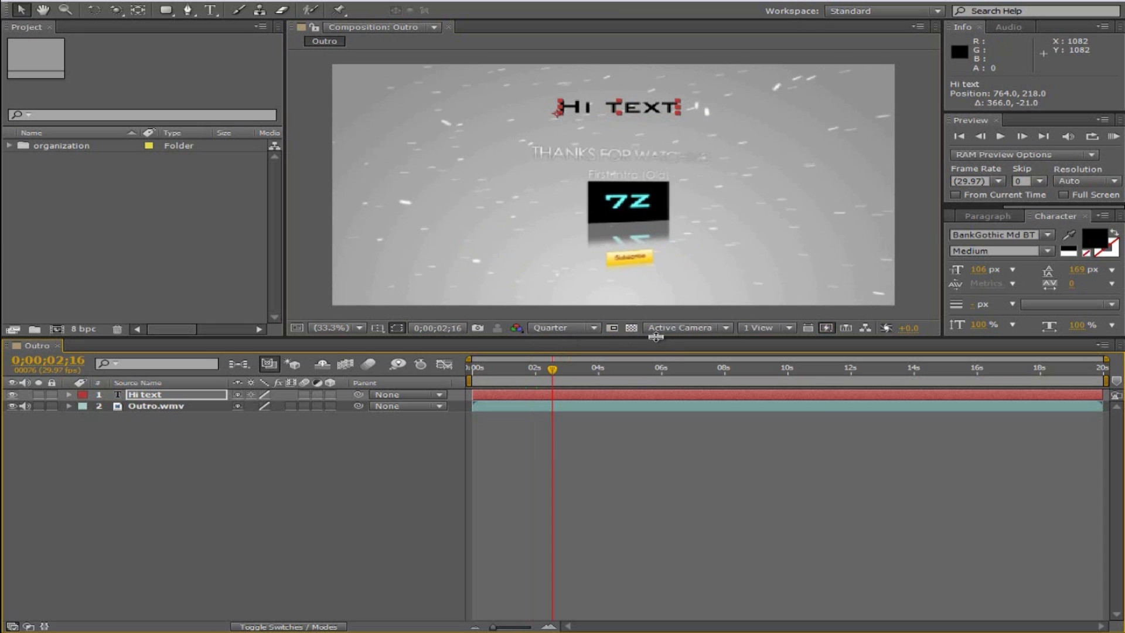
left_click(580, 328)
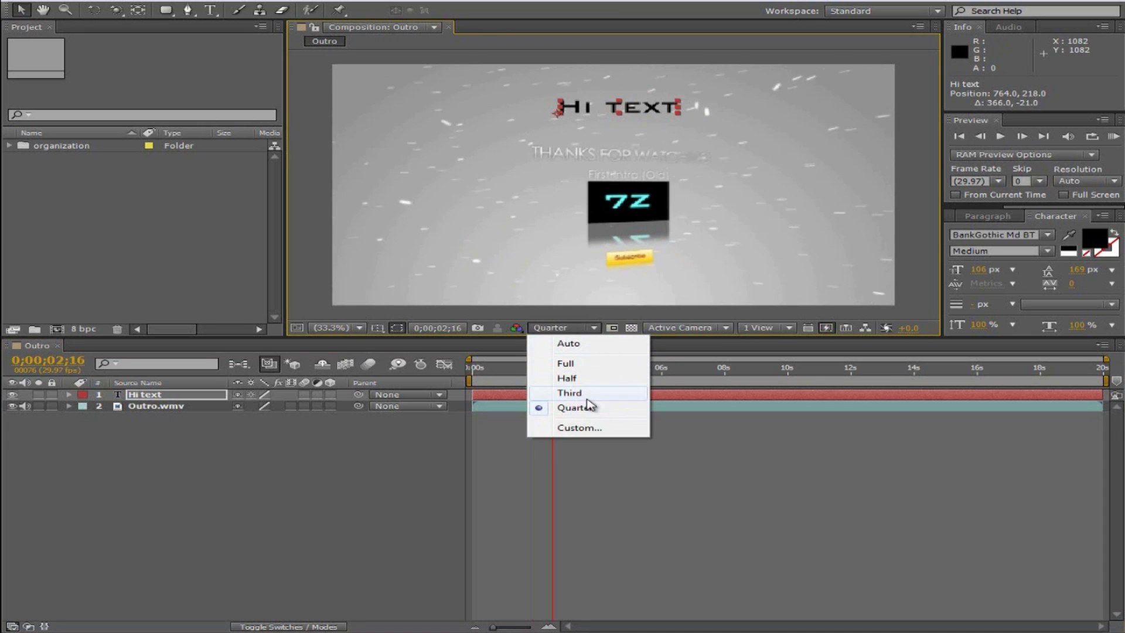
left_click(583, 364)
left_click(571, 328)
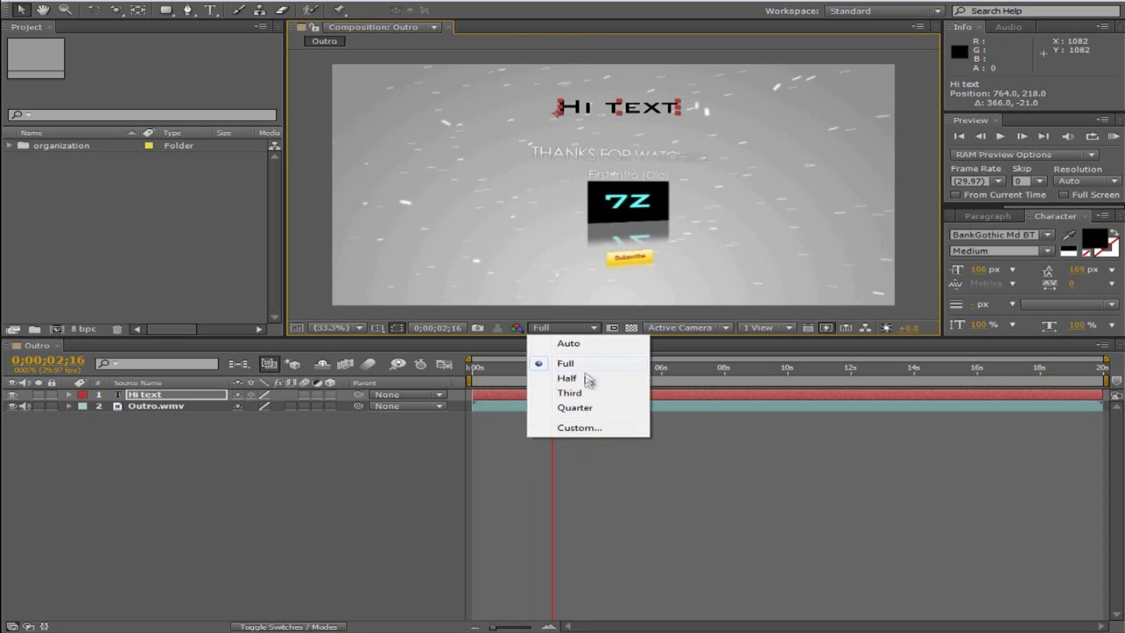
left_click(577, 407)
left_click(703, 330)
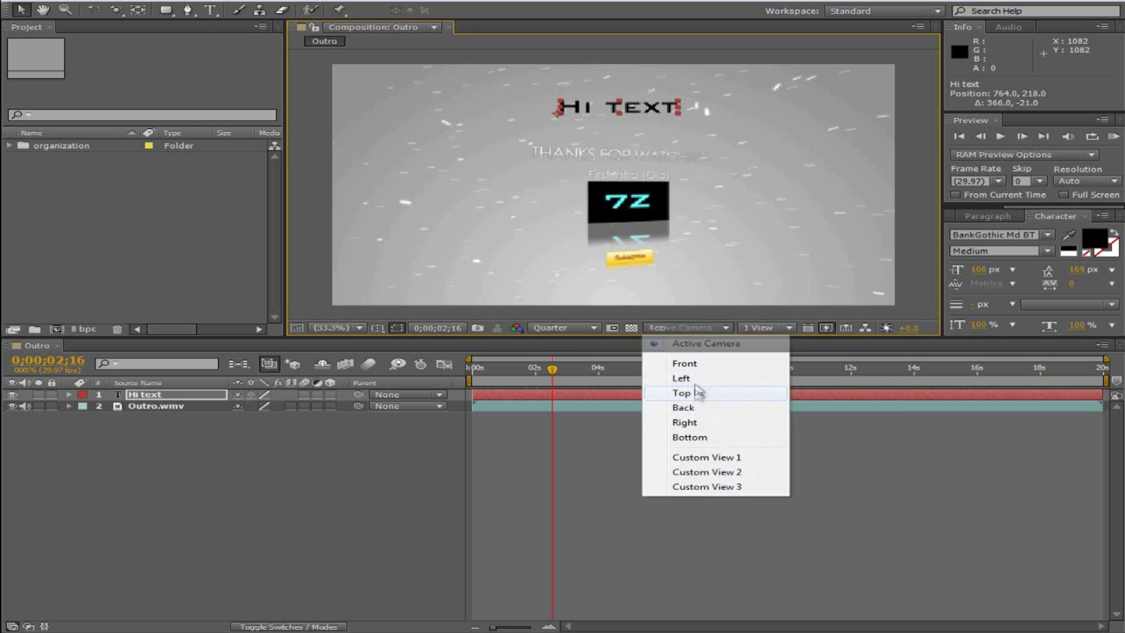
left_click(697, 393)
left_click(711, 328)
left_click(722, 414)
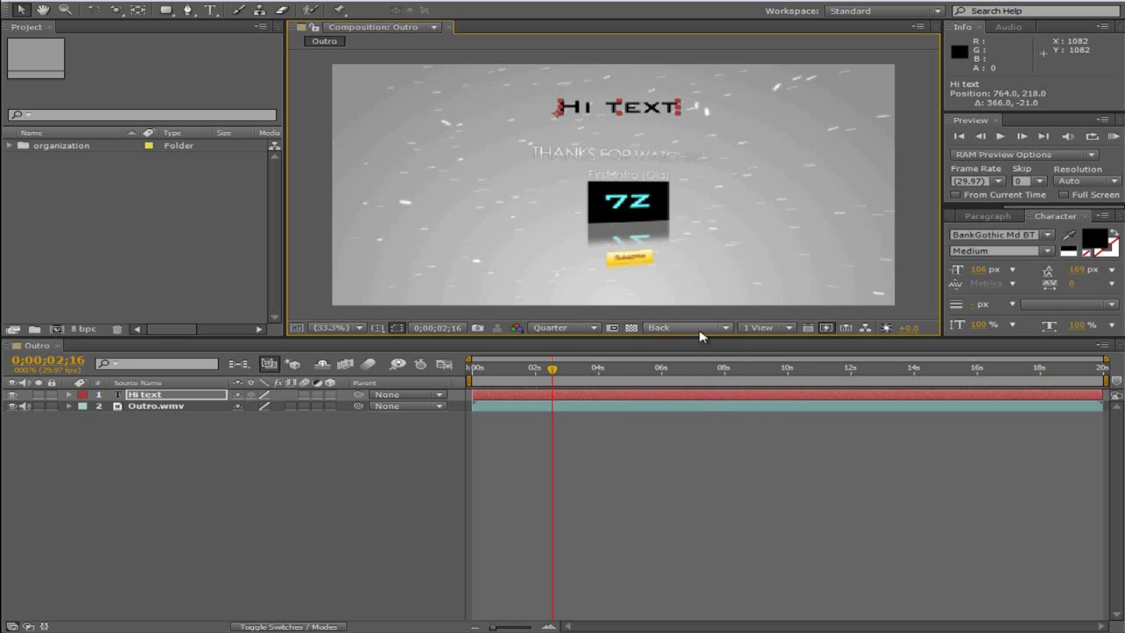
left_click(703, 329)
left_click(703, 364)
left_click(707, 329)
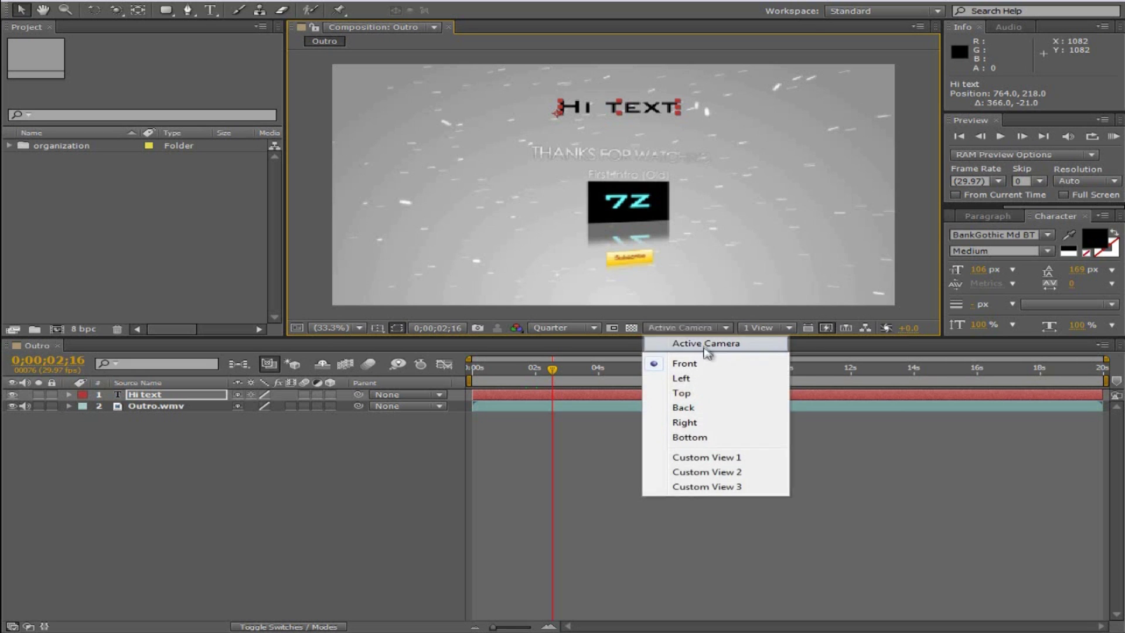
left_click(704, 347)
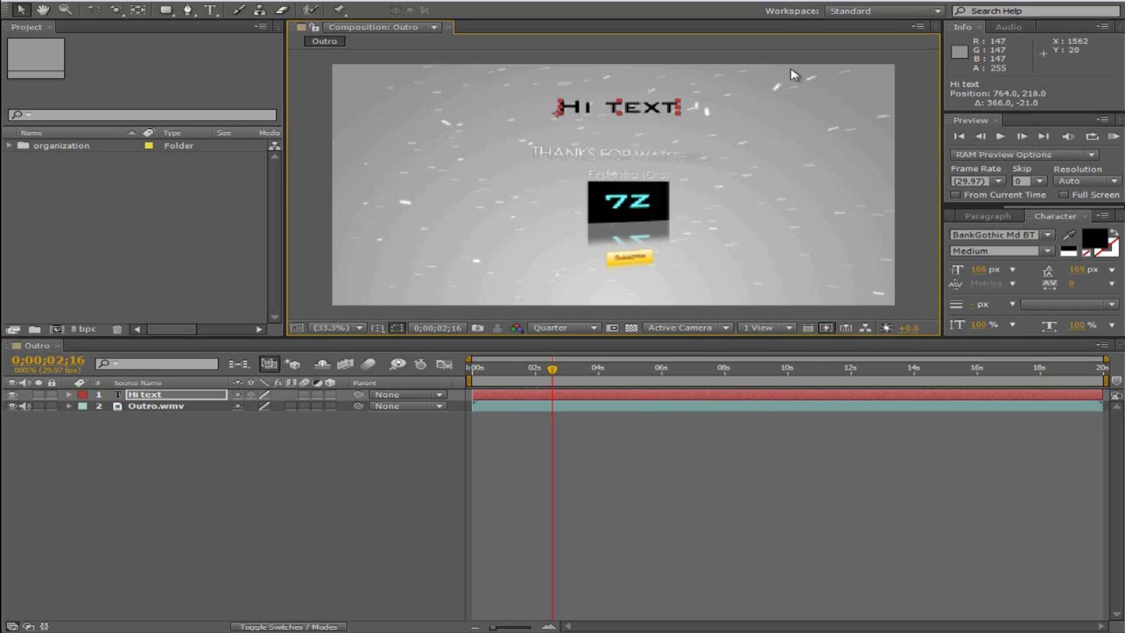
left_click(1000, 136)
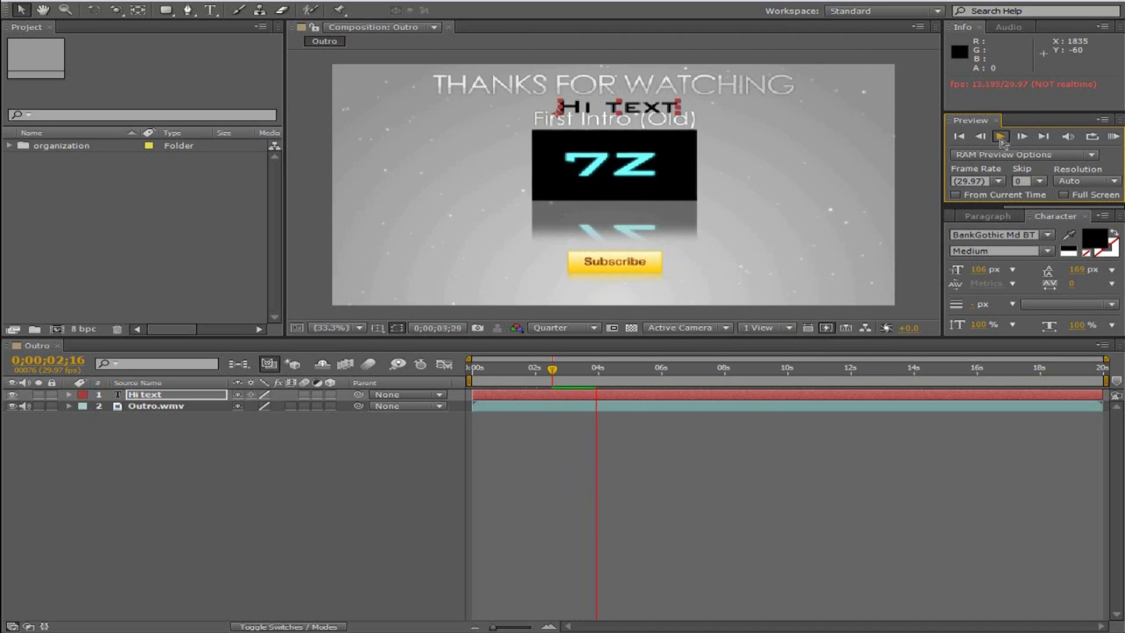
left_click(1001, 139)
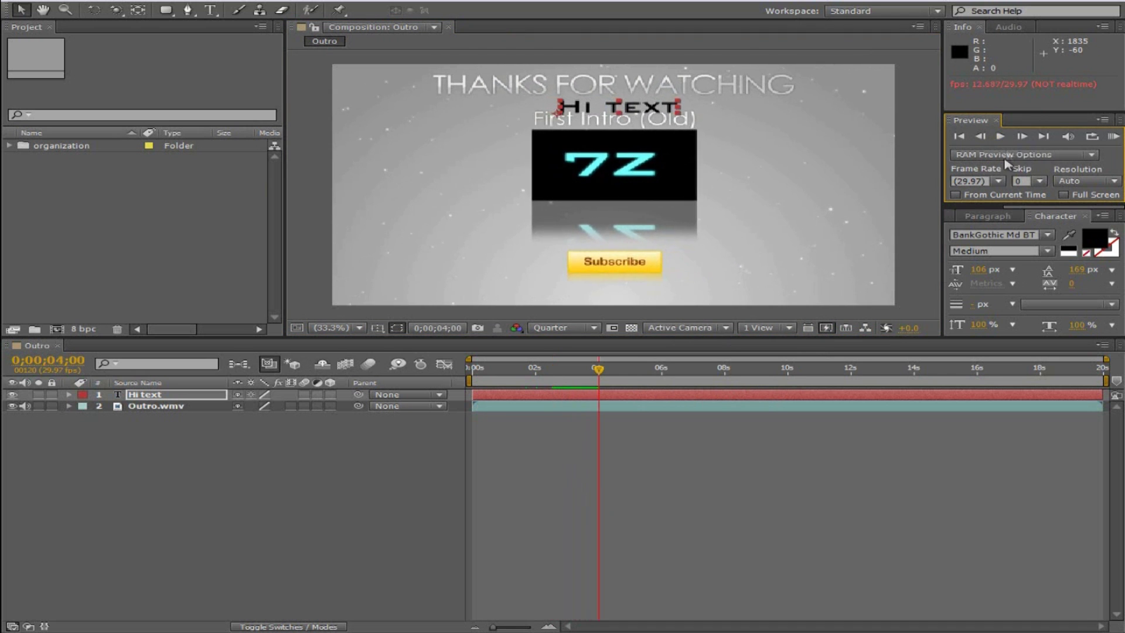
left_click(1113, 136)
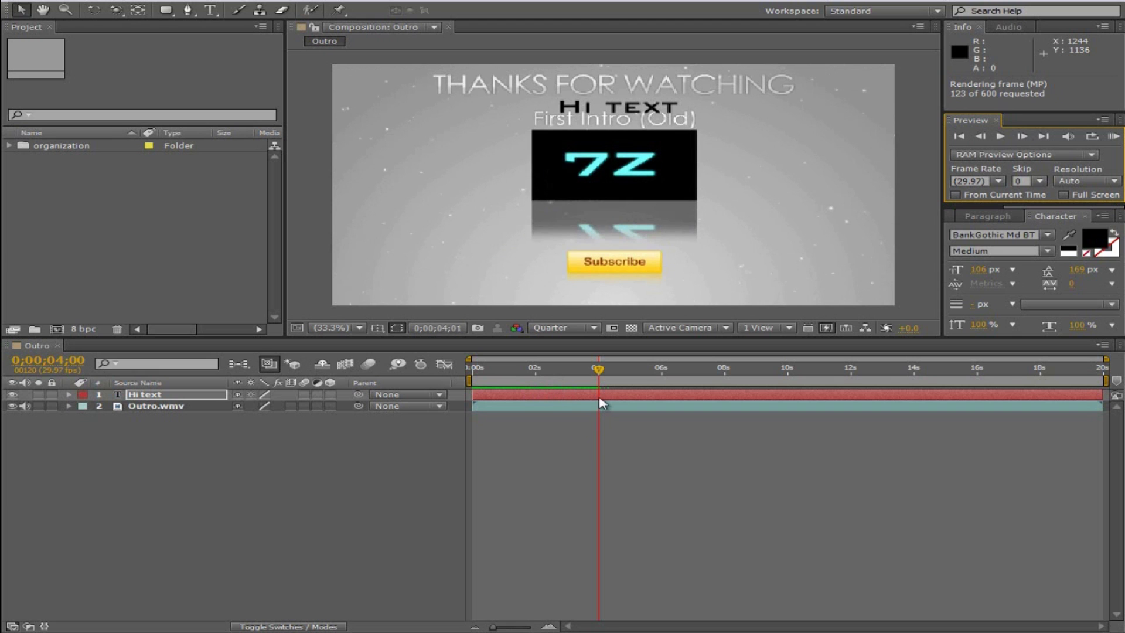
left_click(998, 137)
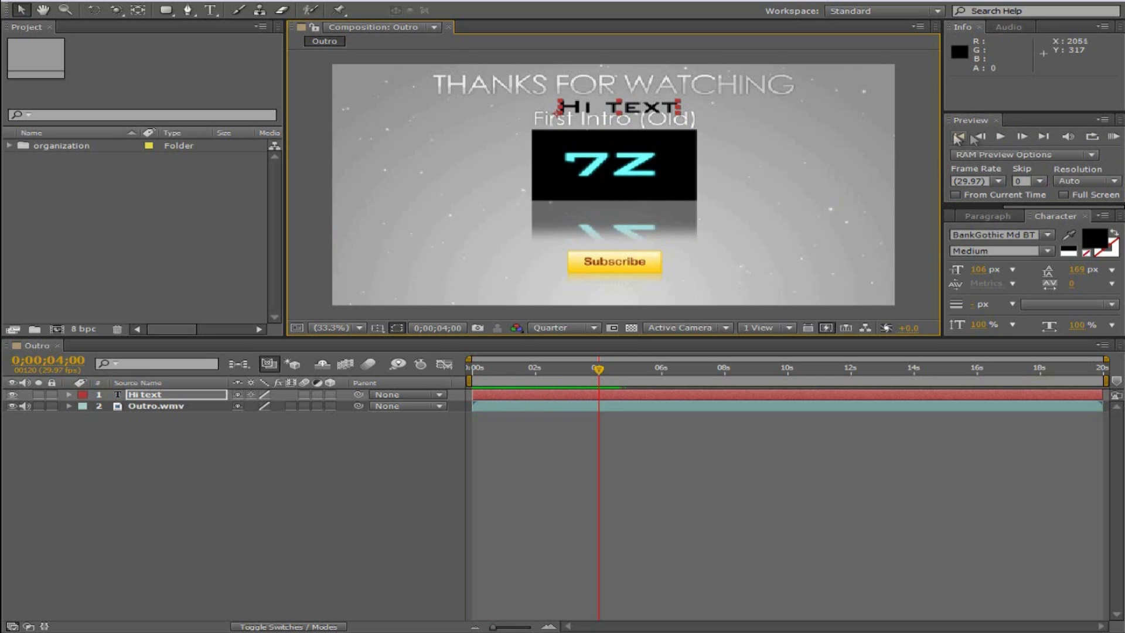
left_click(1001, 136)
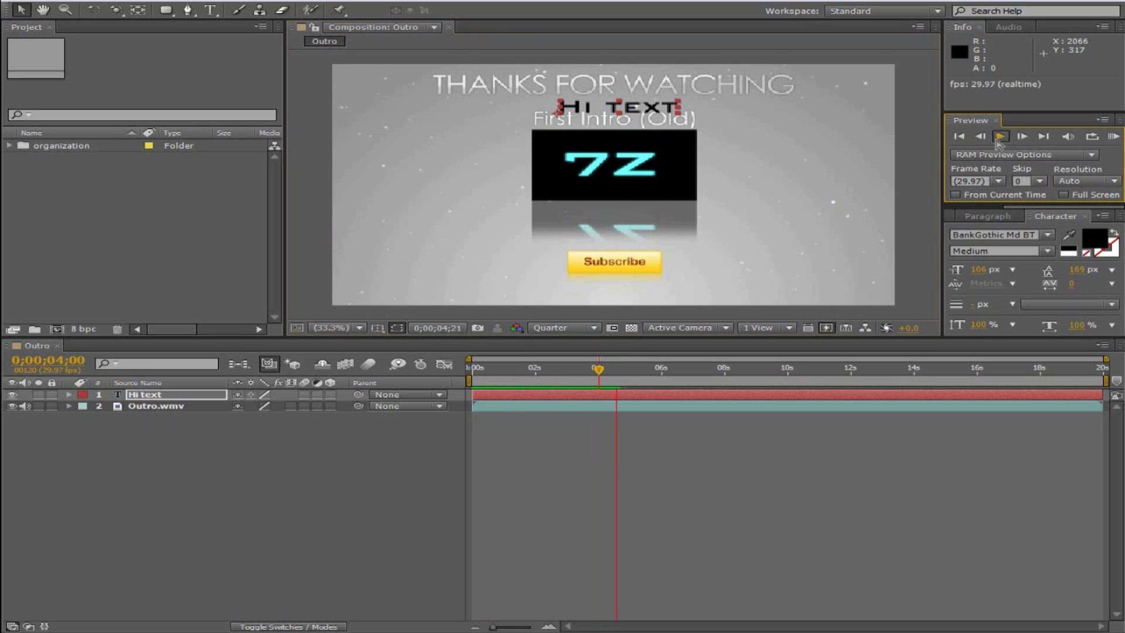
left_click(1002, 137)
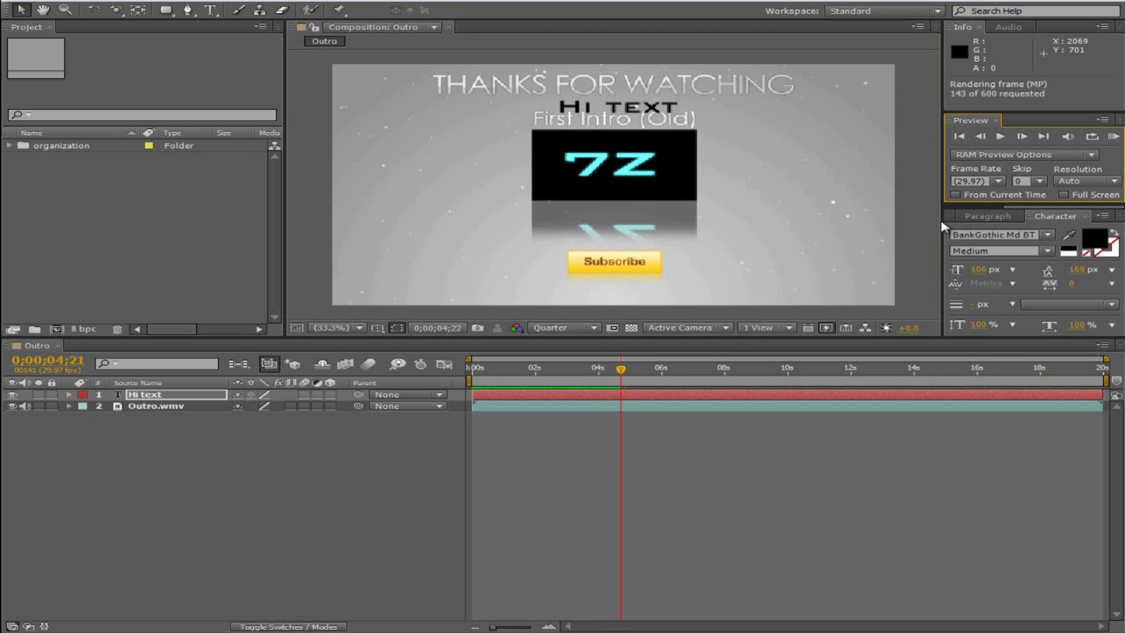
left_click(944, 227)
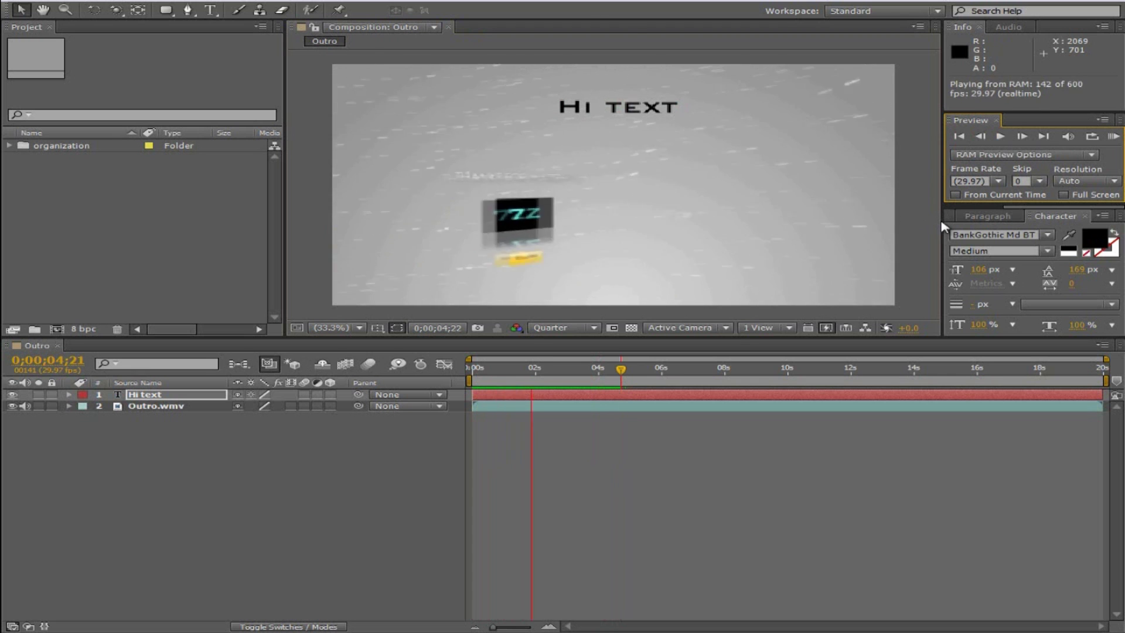
left_click(942, 226)
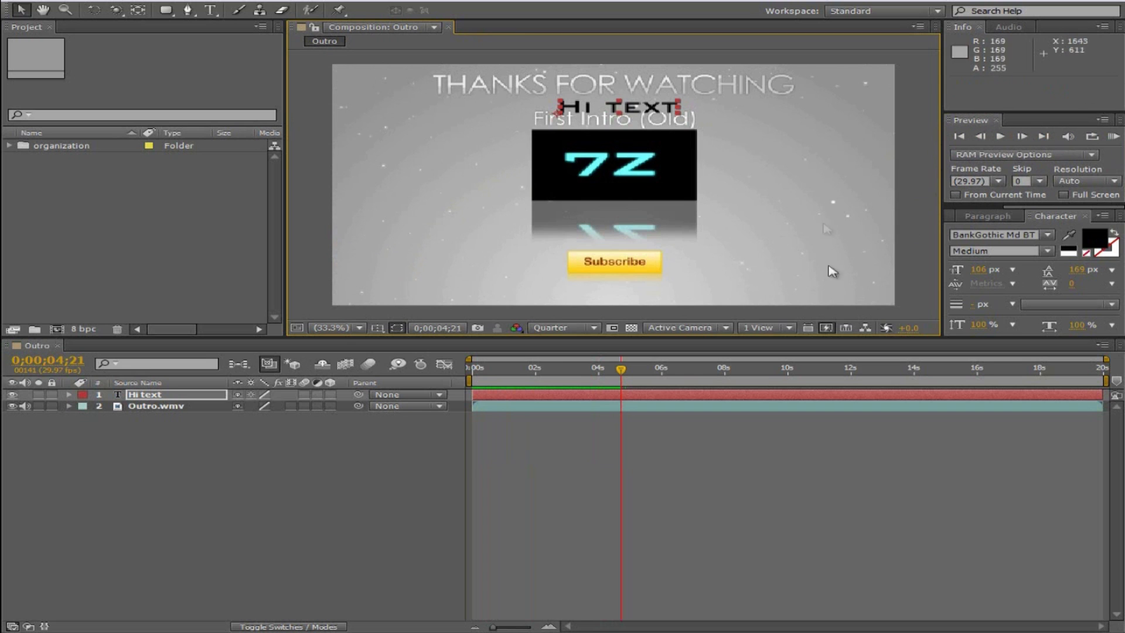
left_click(620, 369)
left_click(547, 373)
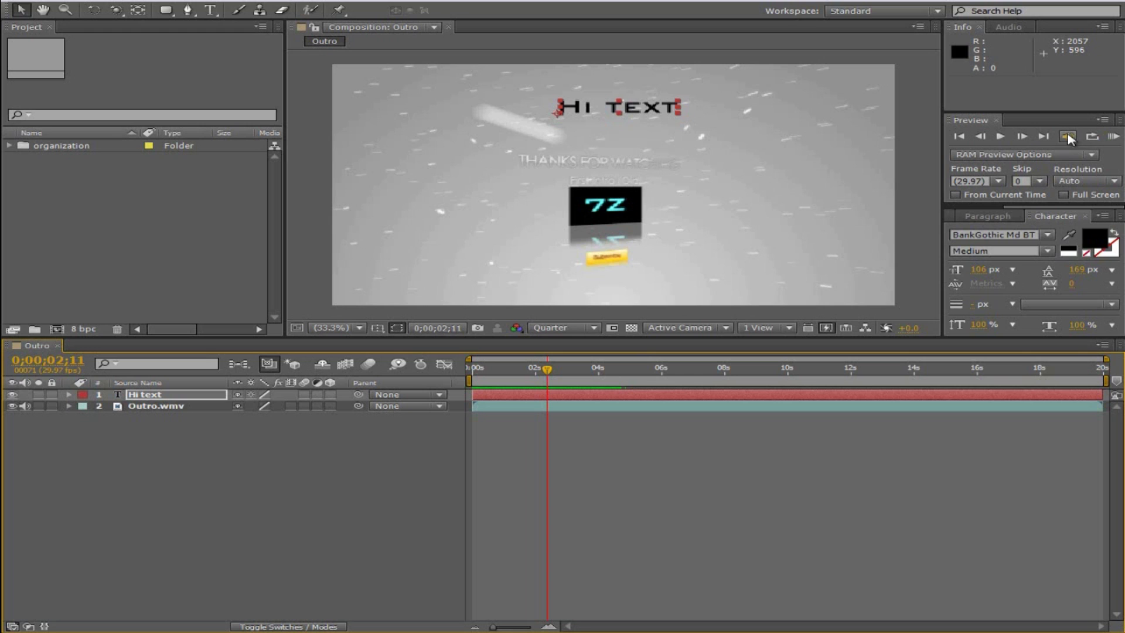
left_click(1090, 136)
left_click(985, 216)
left_click(1055, 216)
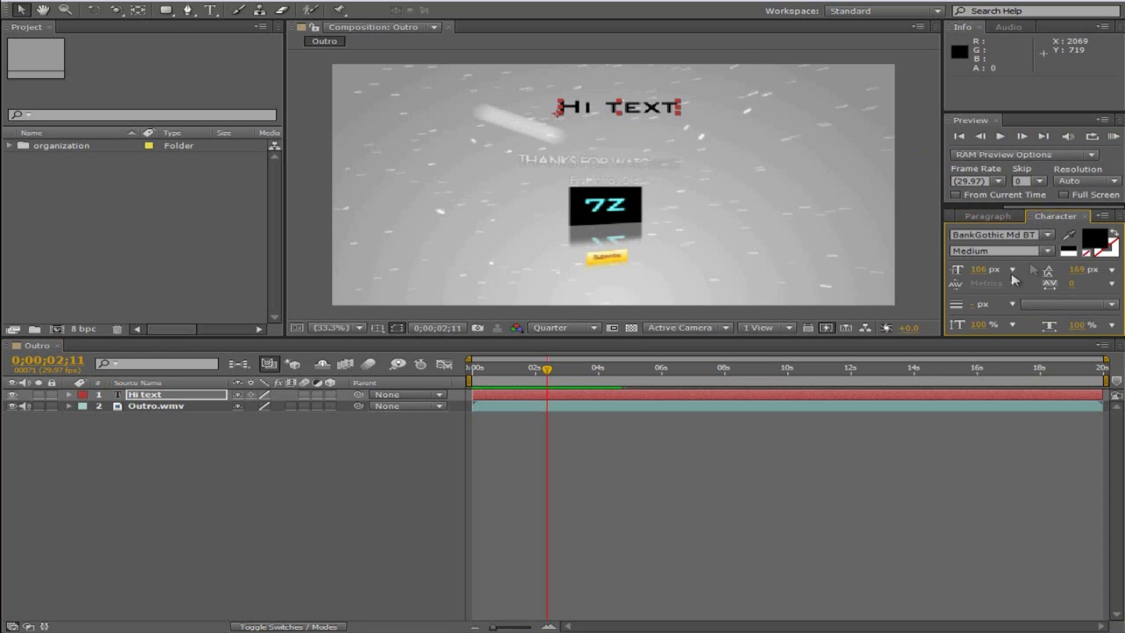
Open Effects & Presets with Ctrl+5 and expand, then collapse, the Audio category.
left_click(994, 218)
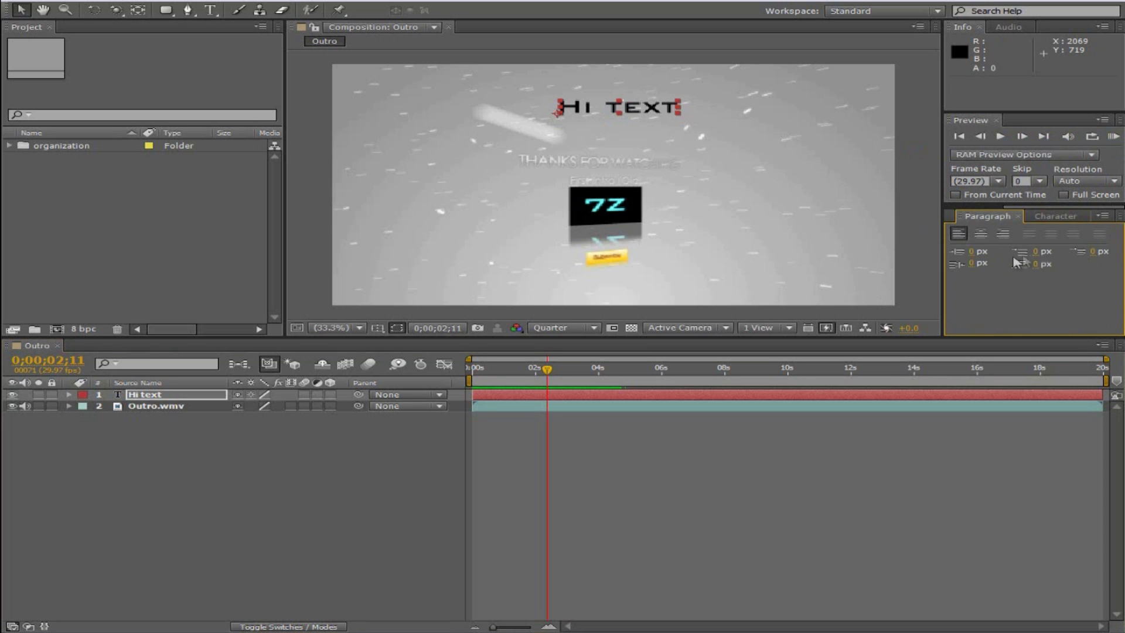
key("ctrl+5")
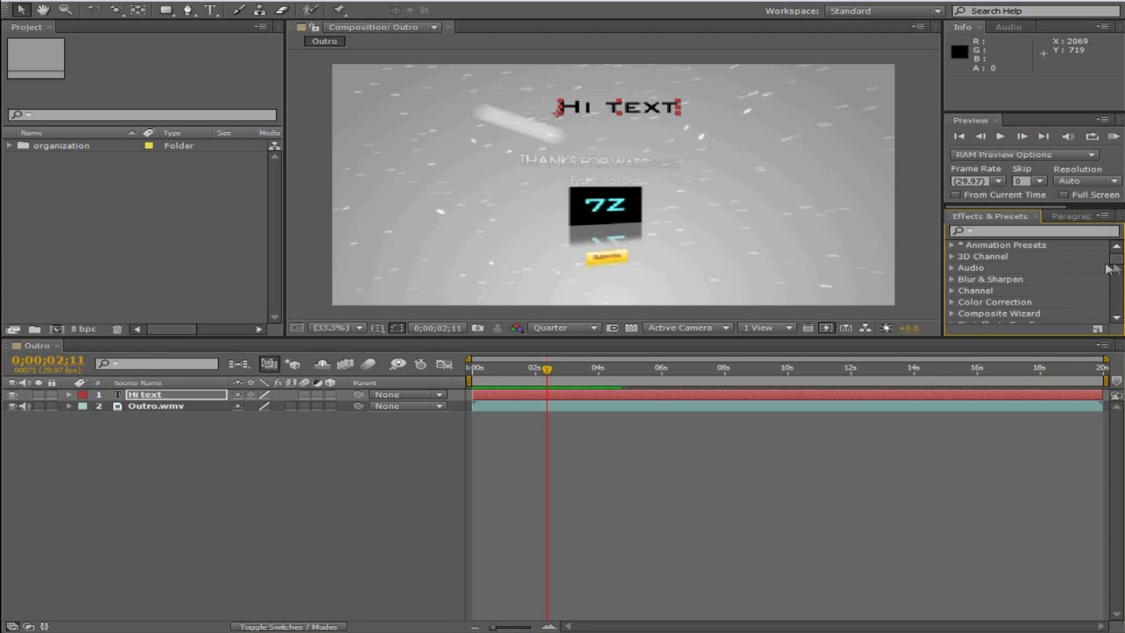
scroll(1106, 264, "down", 6)
scroll(1106, 264, "up", 6)
left_click(952, 269)
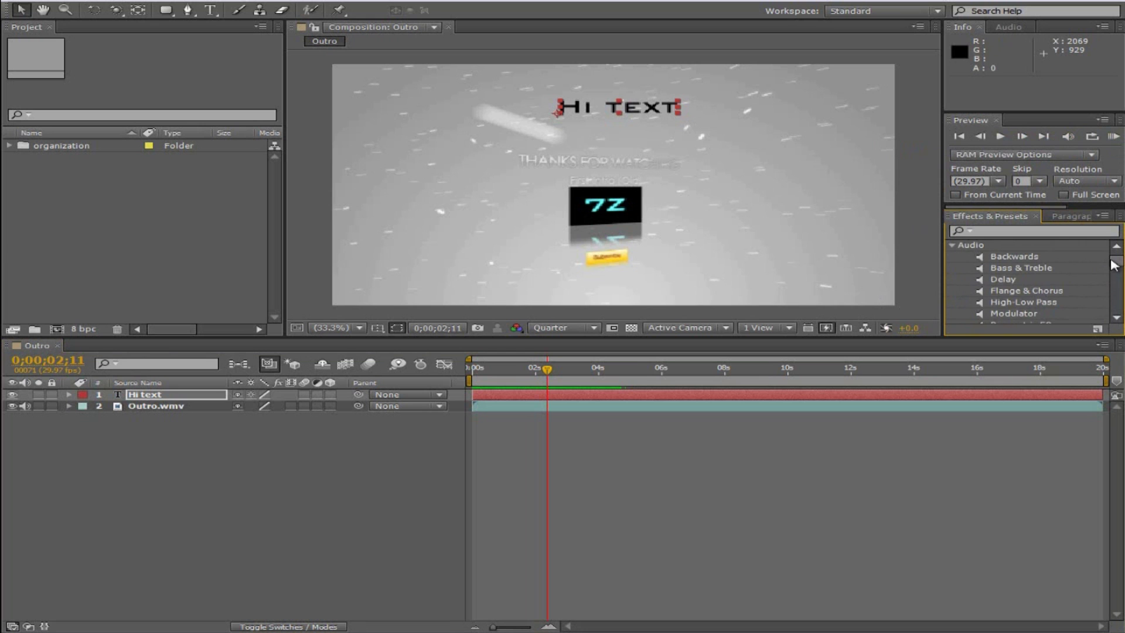
scroll(1113, 265, "up", 2)
left_click(952, 268)
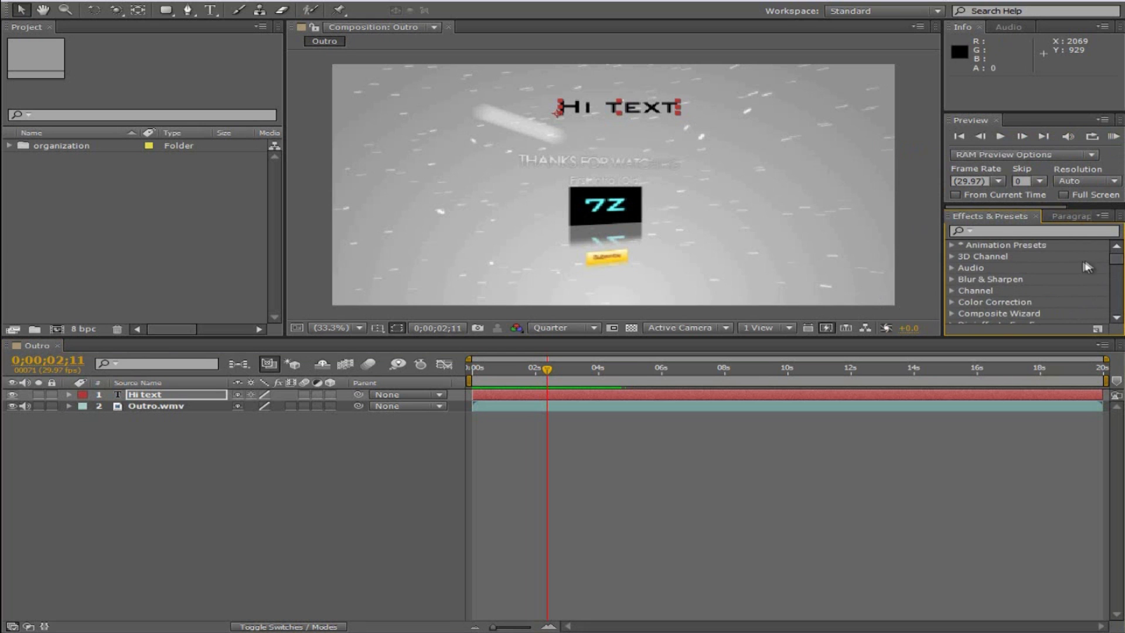
scroll(1087, 267, "down", 5)
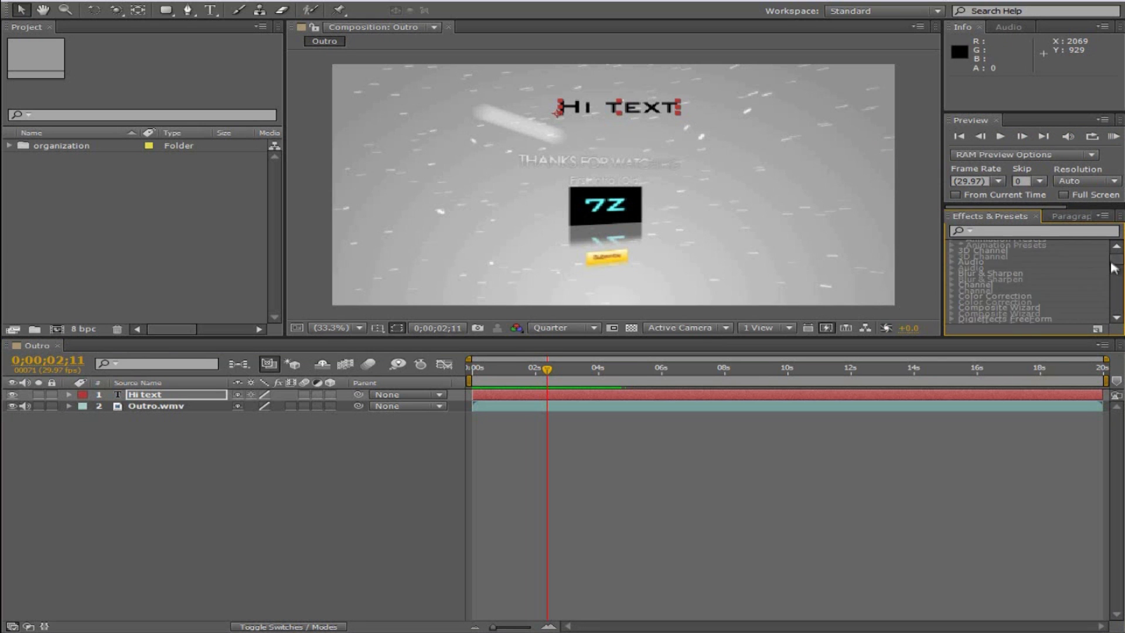
Browse the Effect menu and select the Outro.wmv layer.
left_click(193, 2)
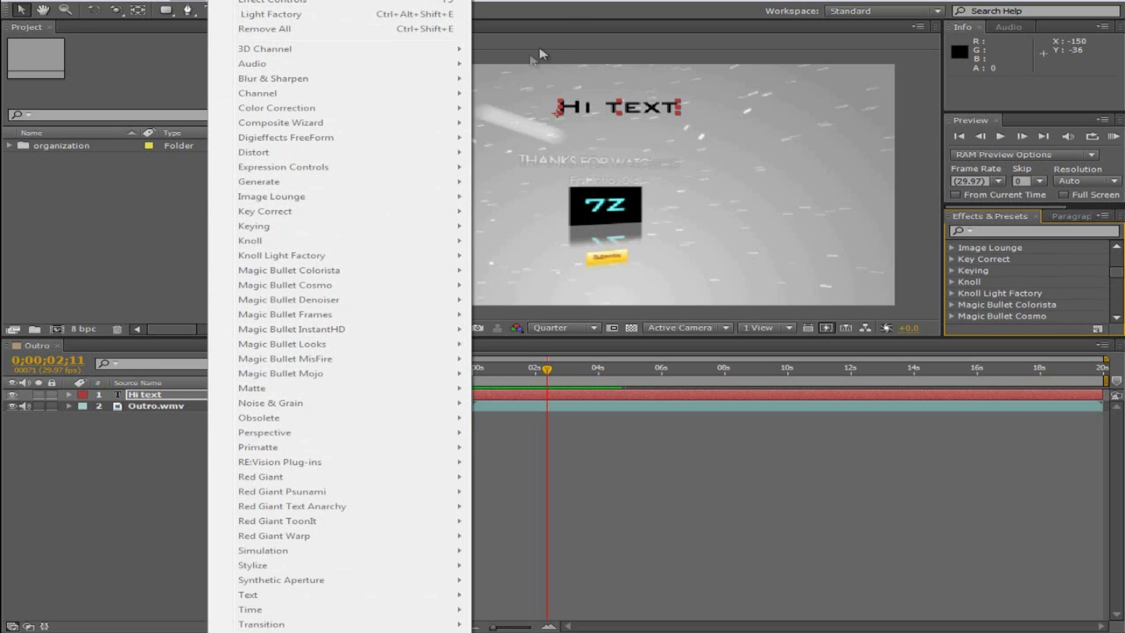
left_click(194, 385)
left_click(183, 405)
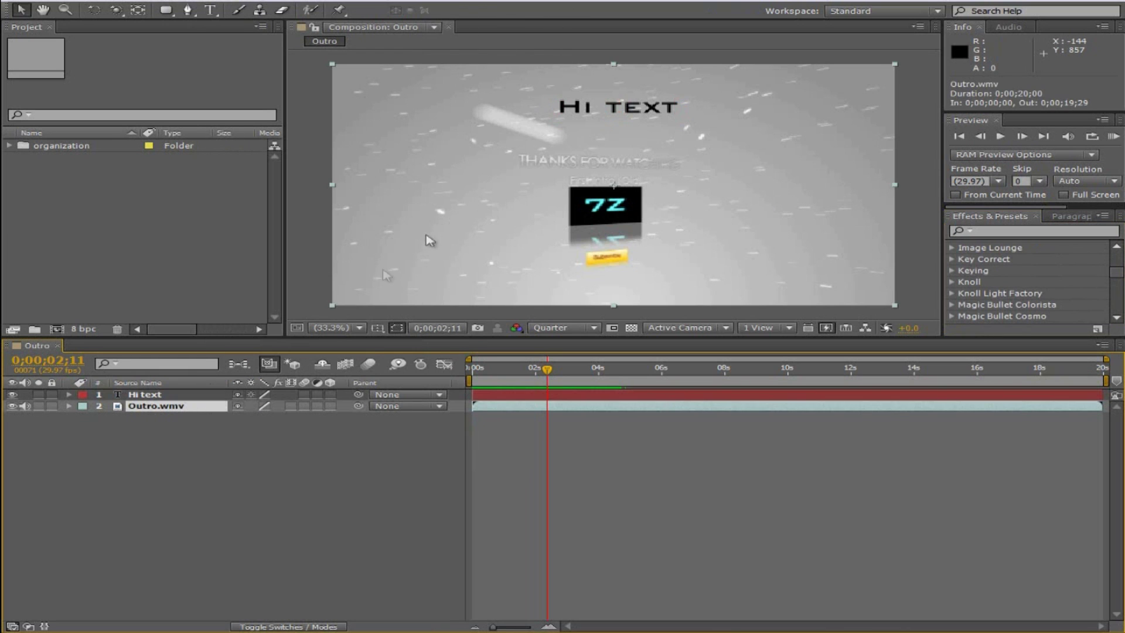
left_click(203, 1)
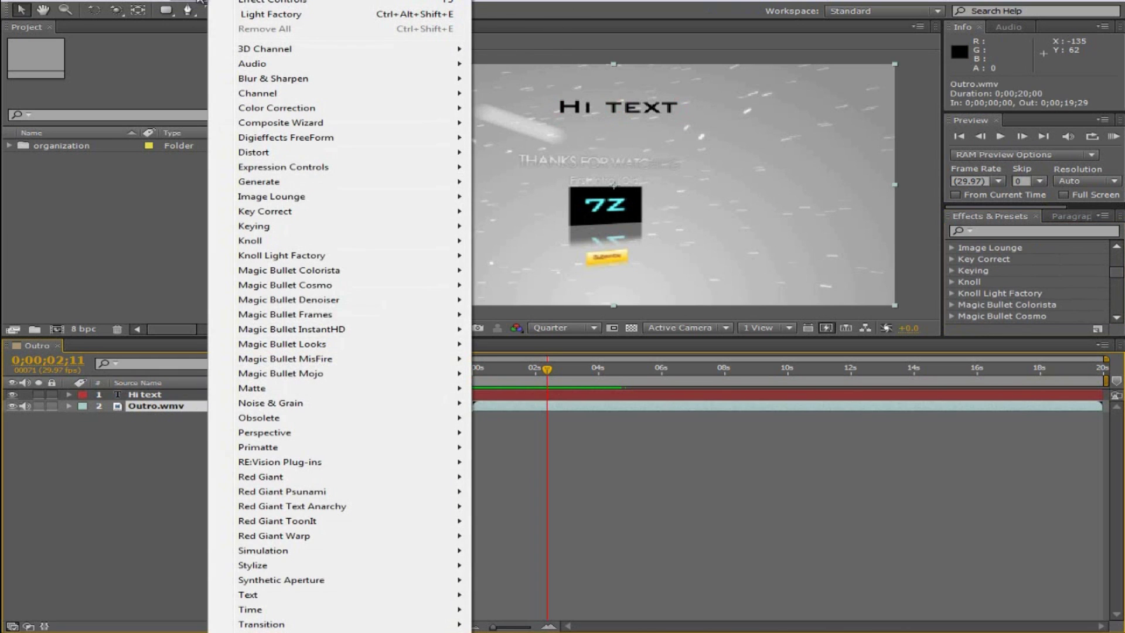
left_click(141, 409)
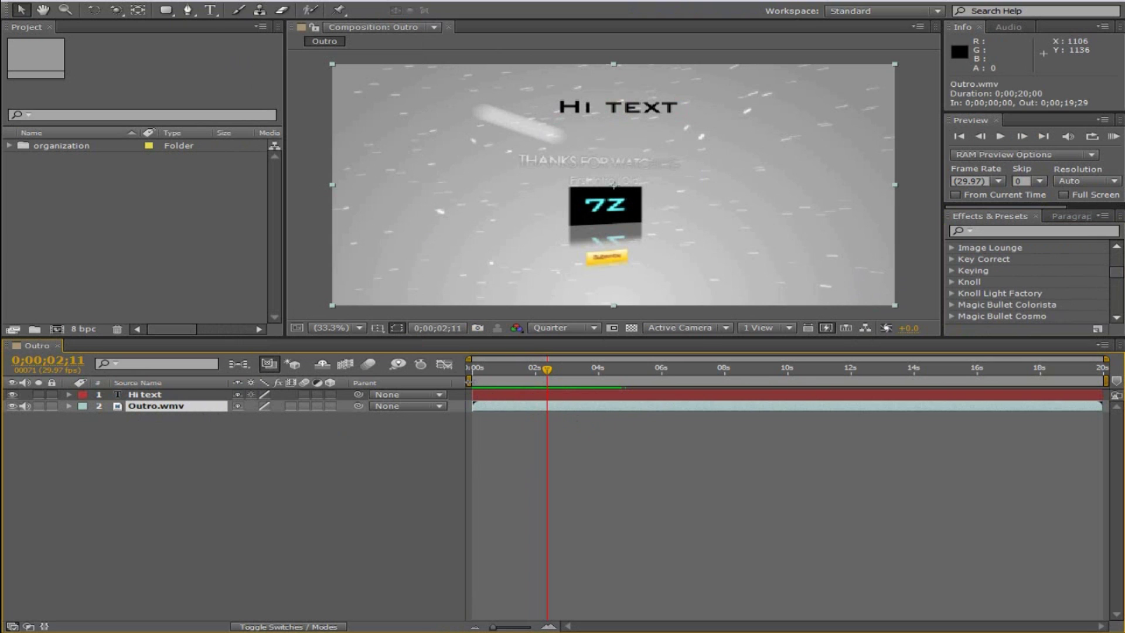
Undo the accidental three-frame shift of Outro.wmv and start the work area at 0;00;00;09.
mouse_move(498, 408)
left_mouse_down()
mouse_move(545, 411)
mouse_move(415, 410)
mouse_move(572, 409)
mouse_move(490, 407)
mouse_move(509, 405)
left_mouse_up()
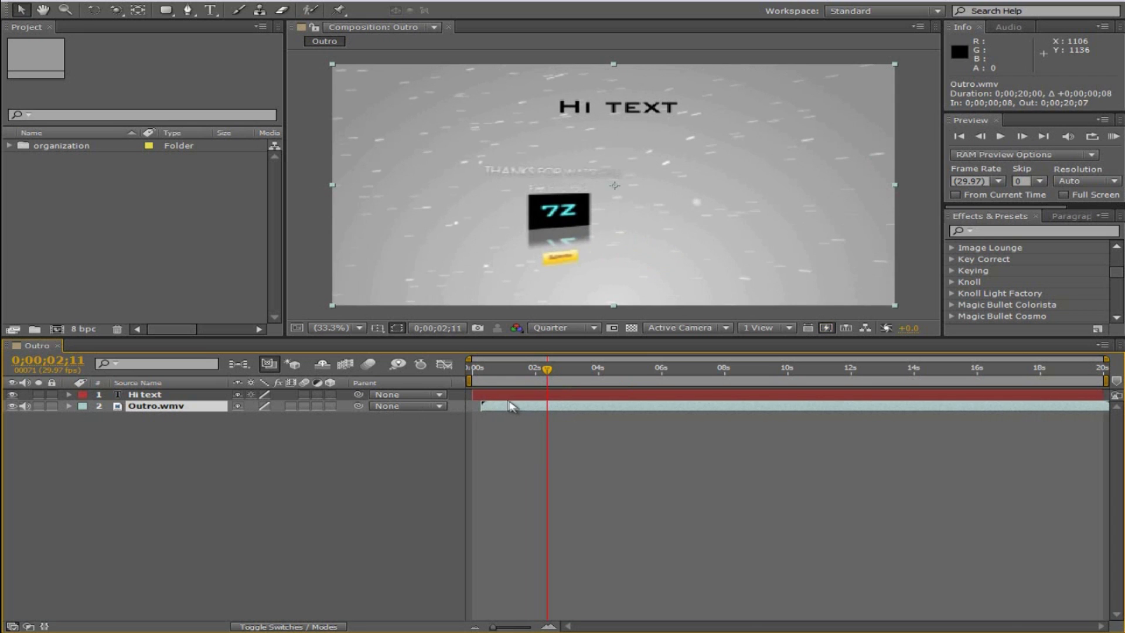
key("ctrl+z")
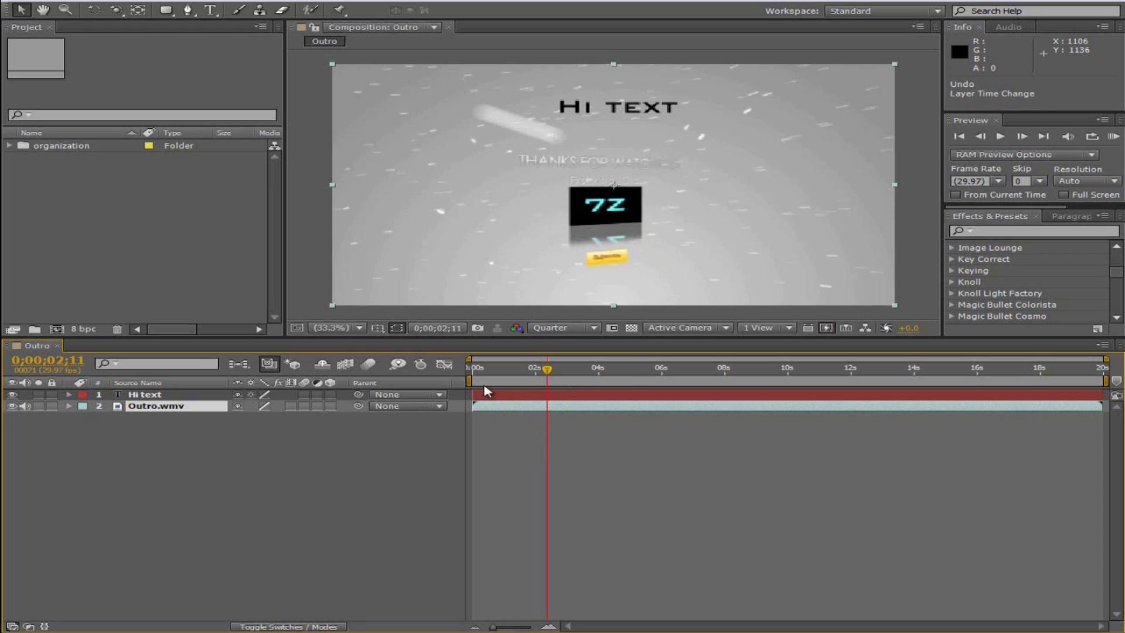
mouse_move(469, 381)
left_mouse_down()
mouse_move(491, 380)
mouse_move(480, 381)
left_mouse_up()
left_click_drag(1106, 380, 598, 382)
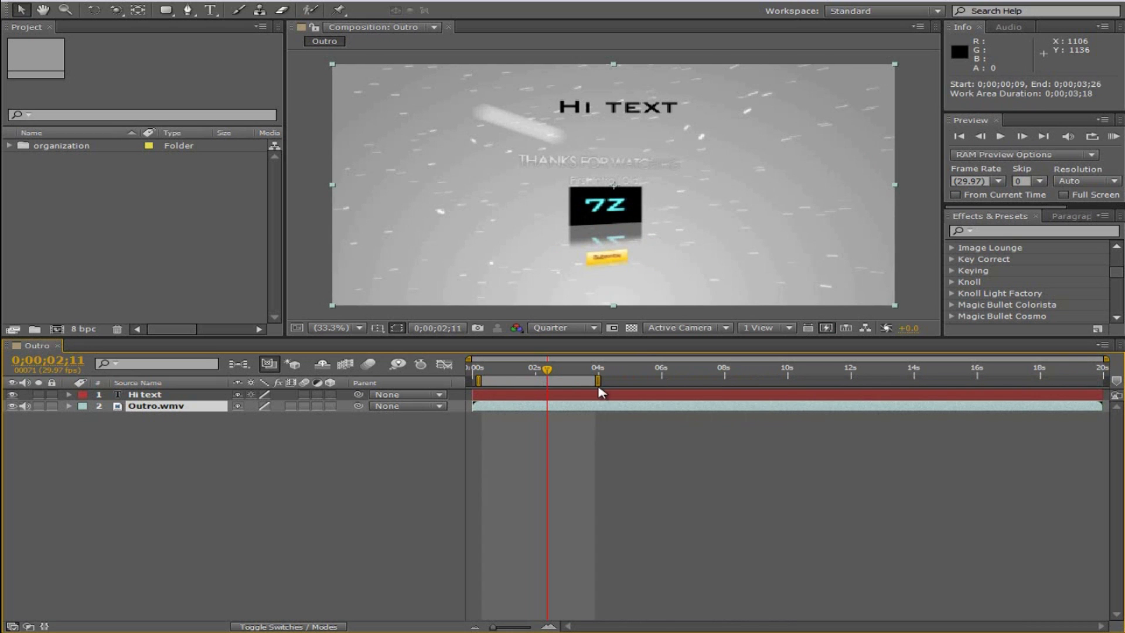
key("KP_0")
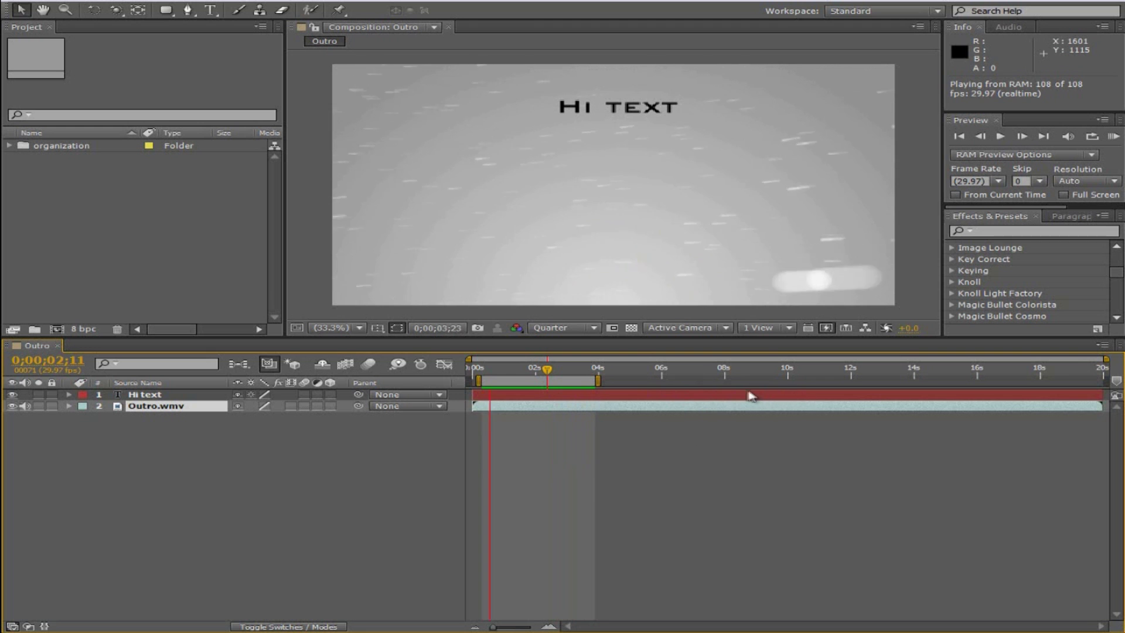
left_click(786, 409)
left_click_drag(597, 381, 786, 381)
left_click_drag(478, 381, 469, 381)
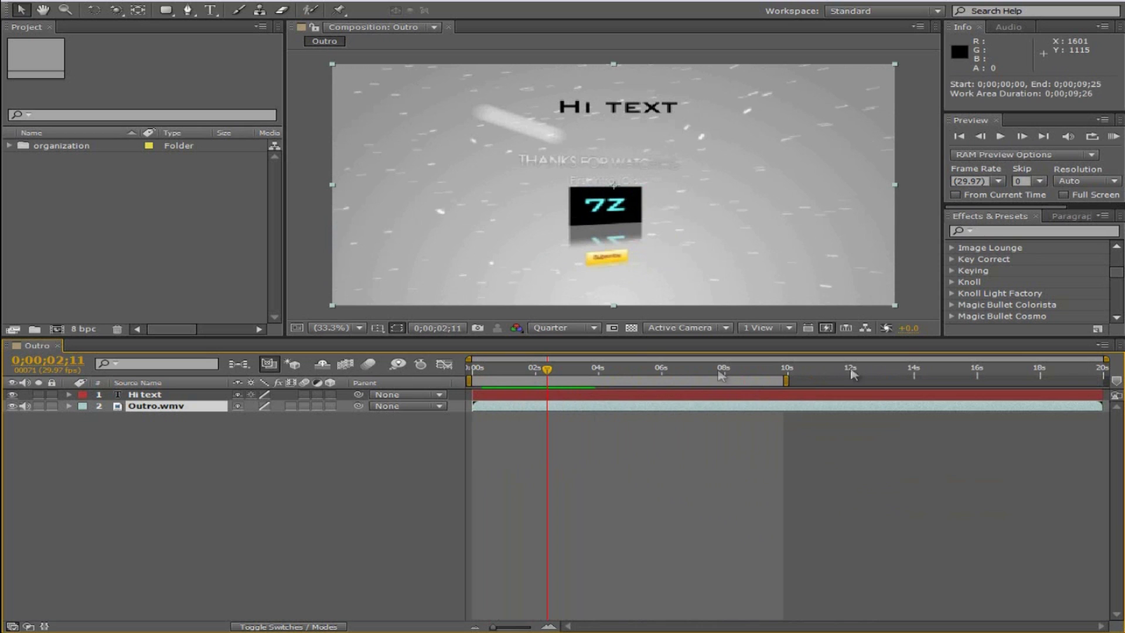
left_click_drag(786, 381, 1106, 381)
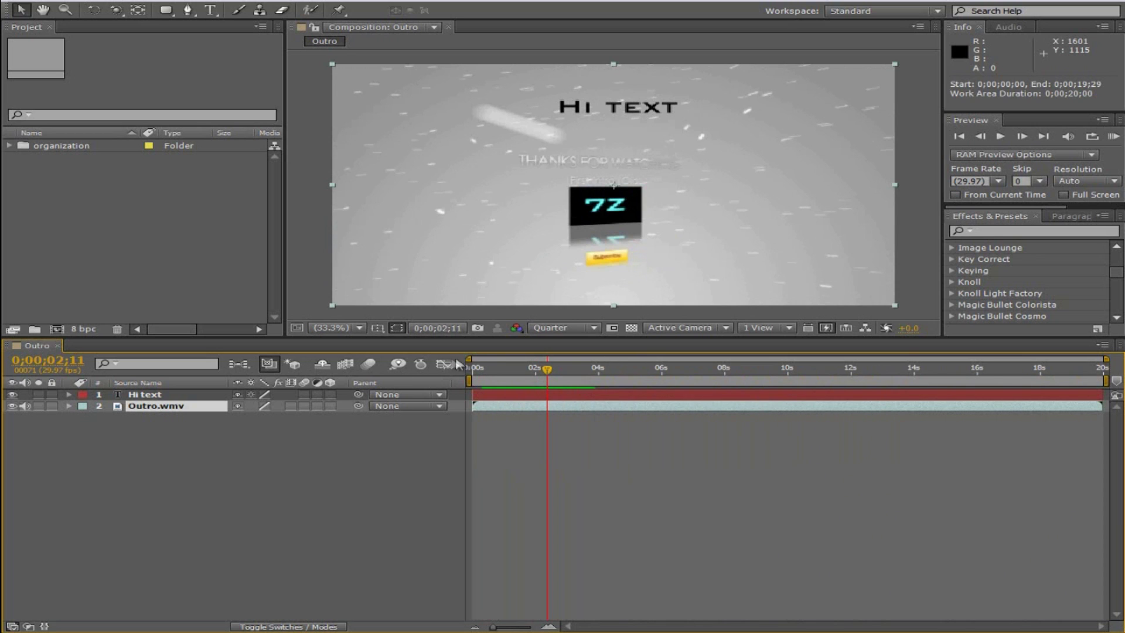
Drag the Hi text layer toward the middle of the 20-second timeline.
mouse_move(469, 359)
left_mouse_down()
mouse_move(494, 359)
mouse_move(469, 359)
left_mouse_up()
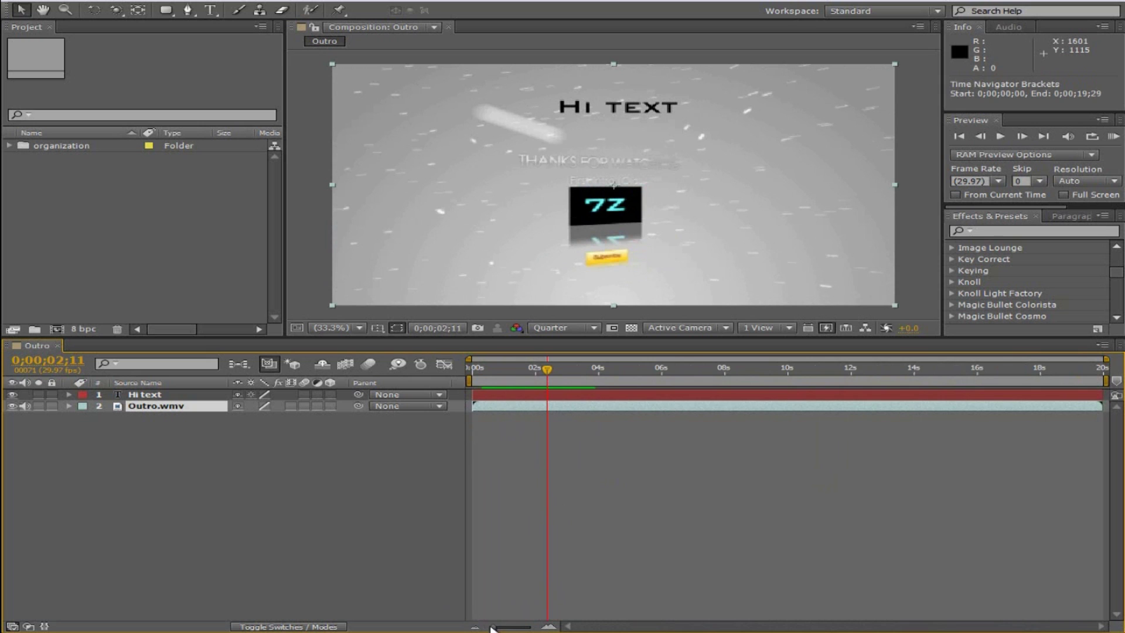
left_click_drag(491, 628, 536, 628)
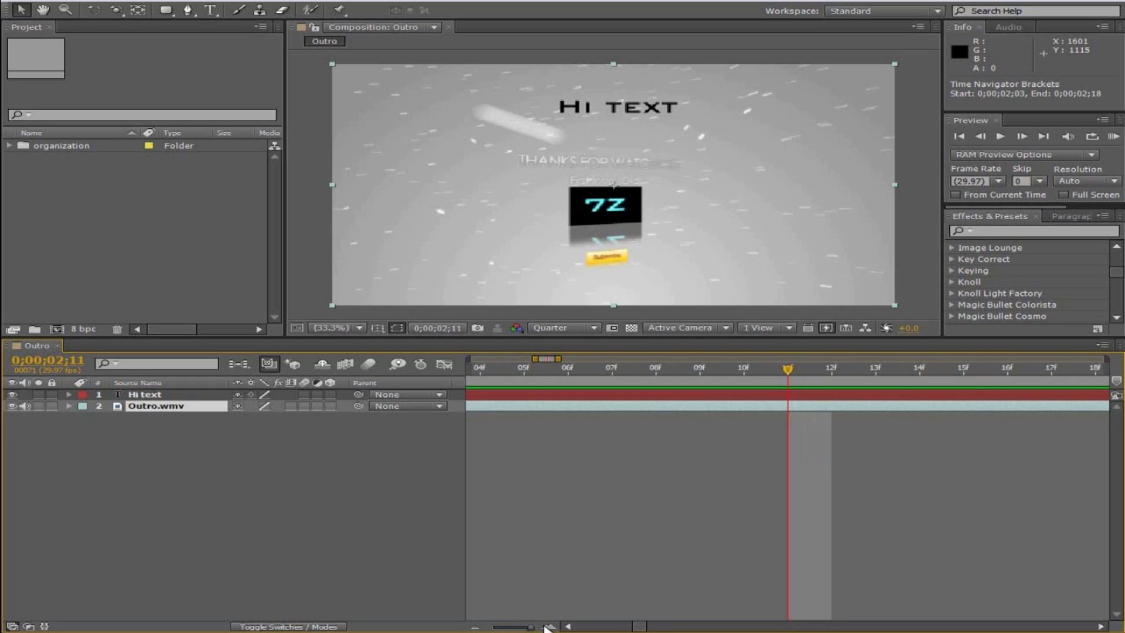
key("backslash")
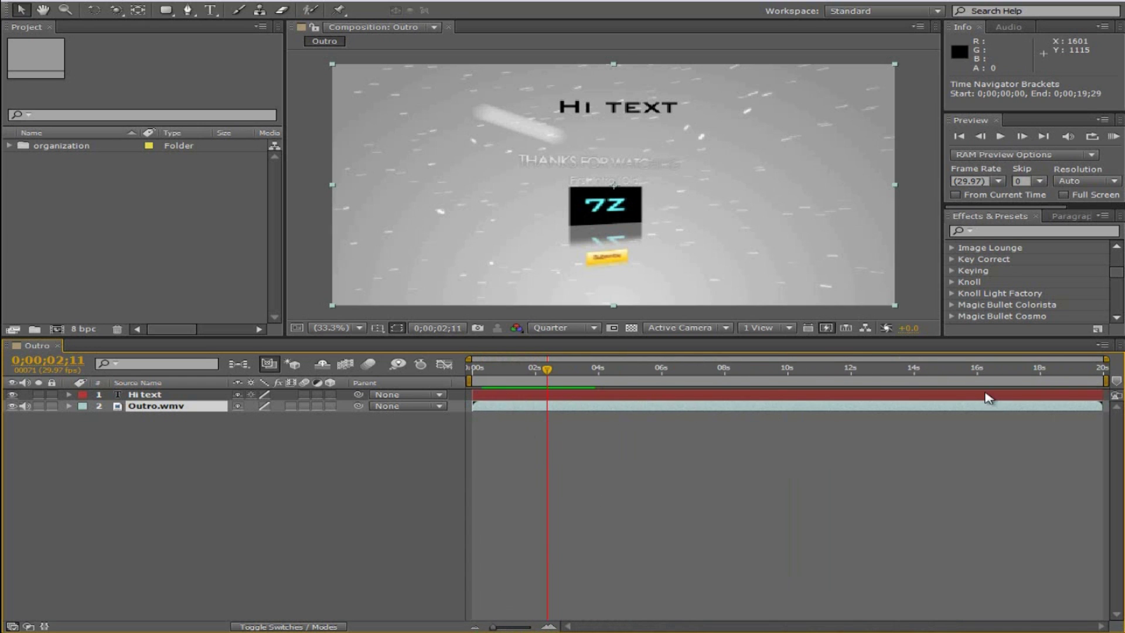
left_click_drag(989, 398, 685, 399)
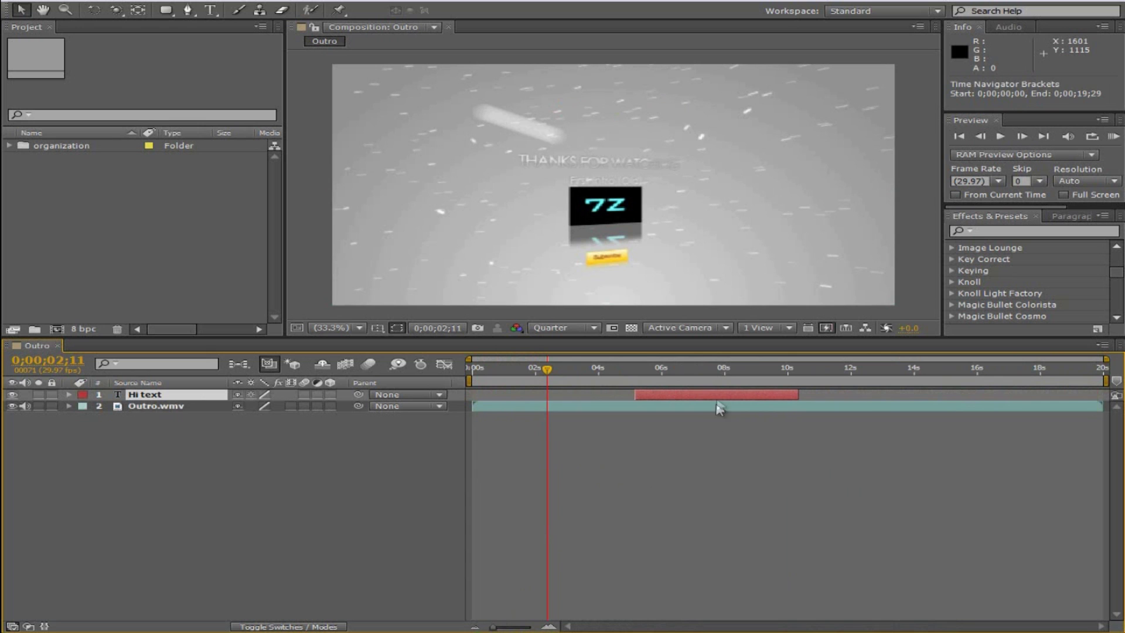
left_click(689, 368)
Zoom in and fine-tune the Hi text layer so it starts at 0;00;05;12.
left_click_drag(495, 627, 518, 629)
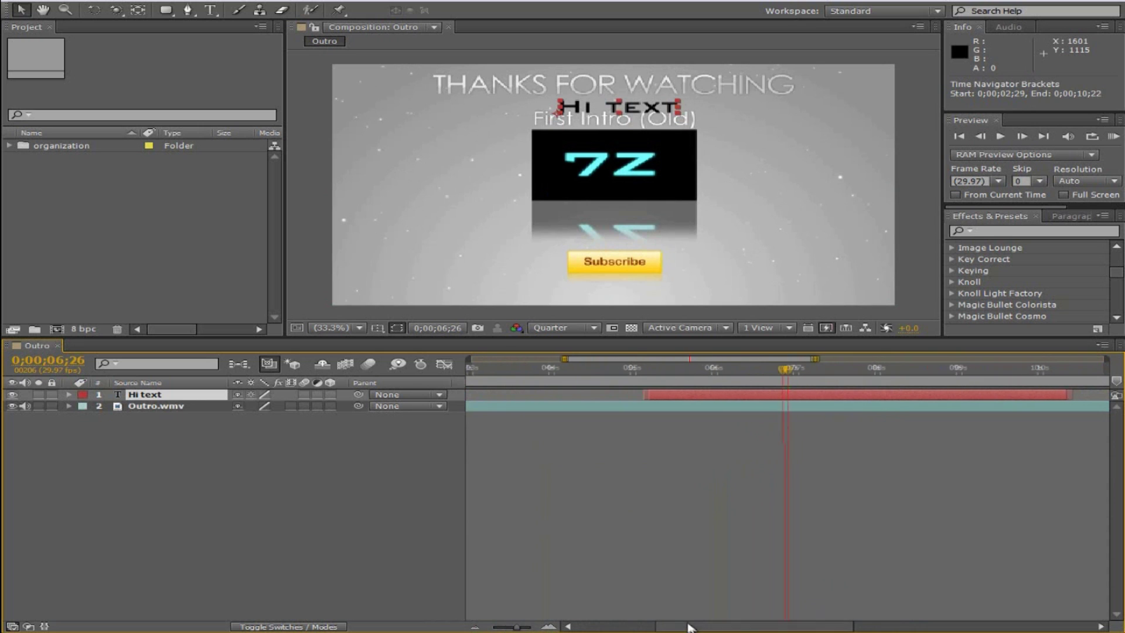
left_click_drag(686, 627, 721, 622)
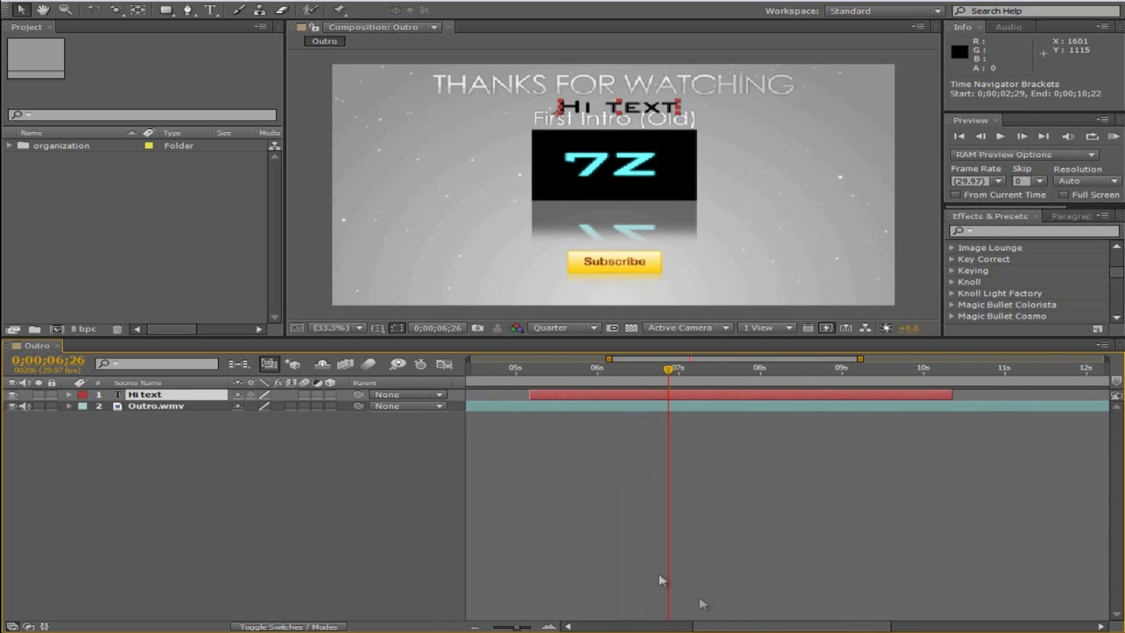
left_click_drag(503, 629, 515, 628)
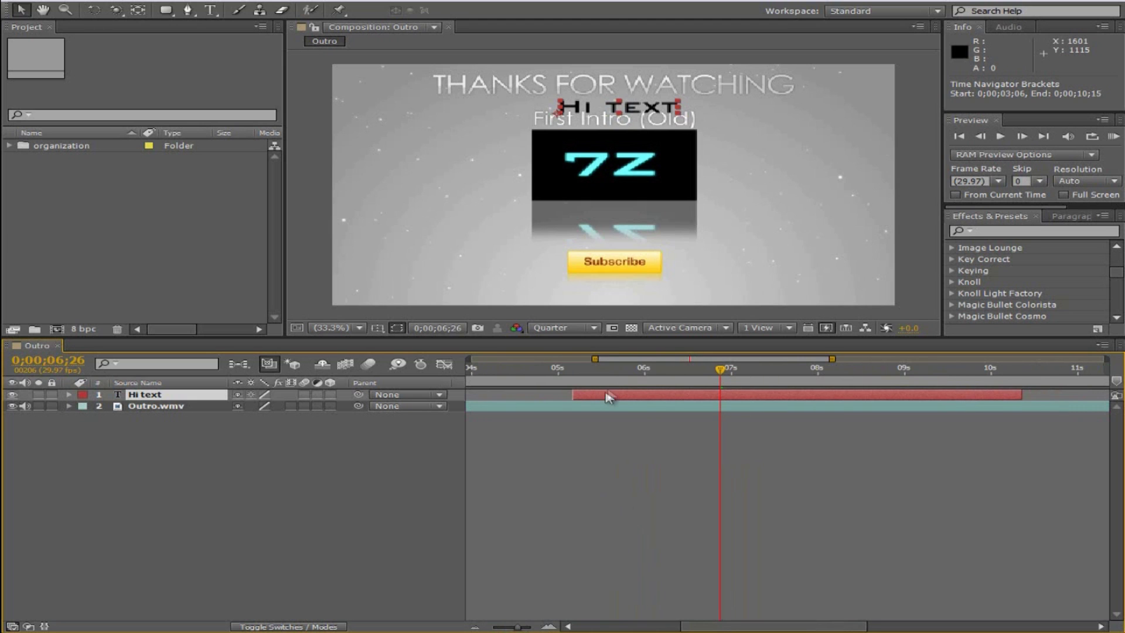
left_click_drag(607, 401, 592, 400)
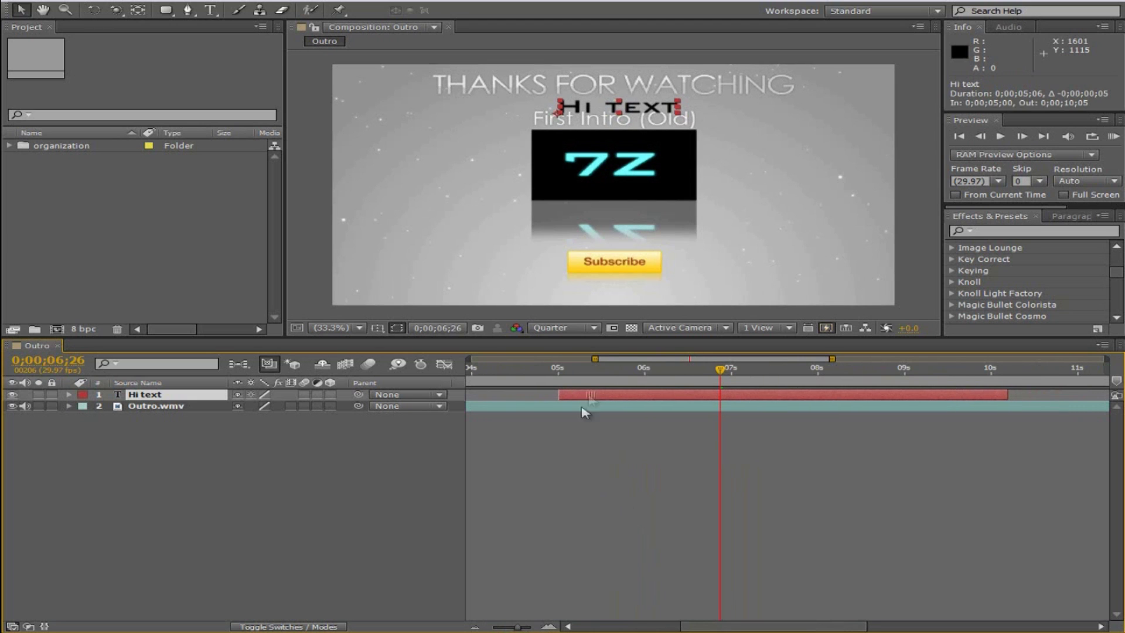
left_click_drag(519, 628, 498, 628)
mouse_move(694, 400)
left_mouse_down()
mouse_move(703, 398)
mouse_move(671, 399)
mouse_move(710, 399)
left_mouse_up()
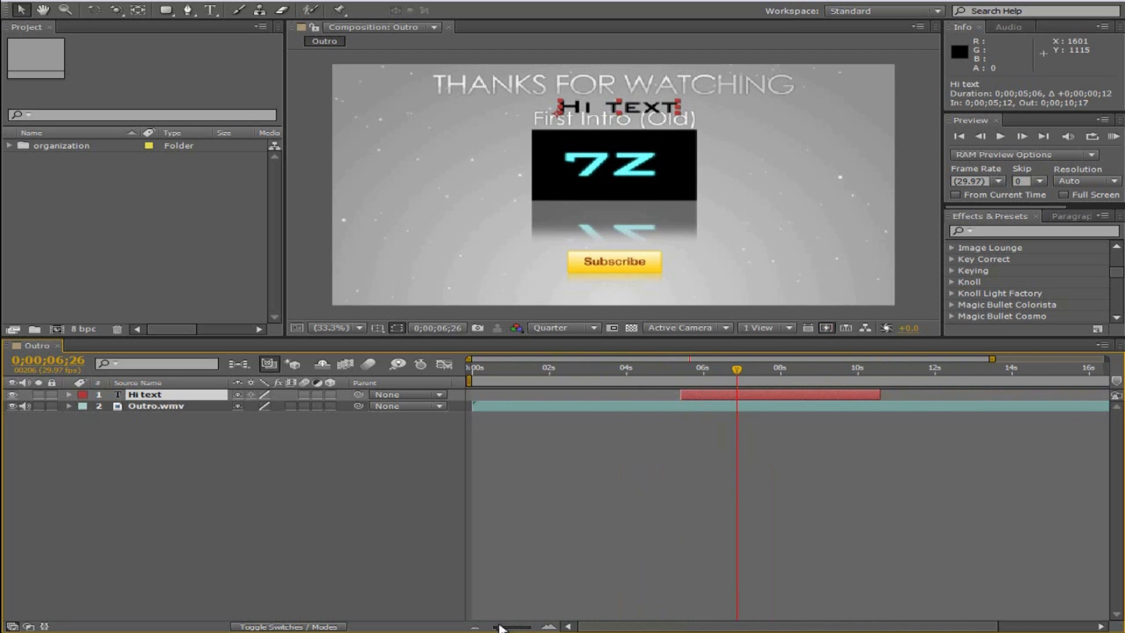
left_click_drag(499, 627, 555, 627)
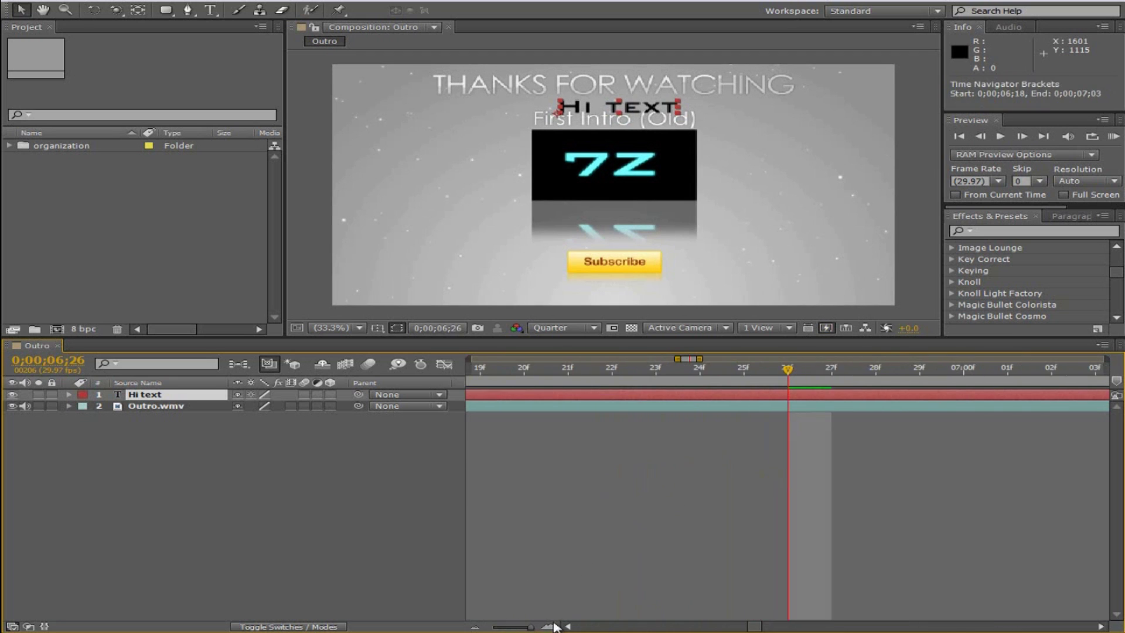
left_click(703, 375)
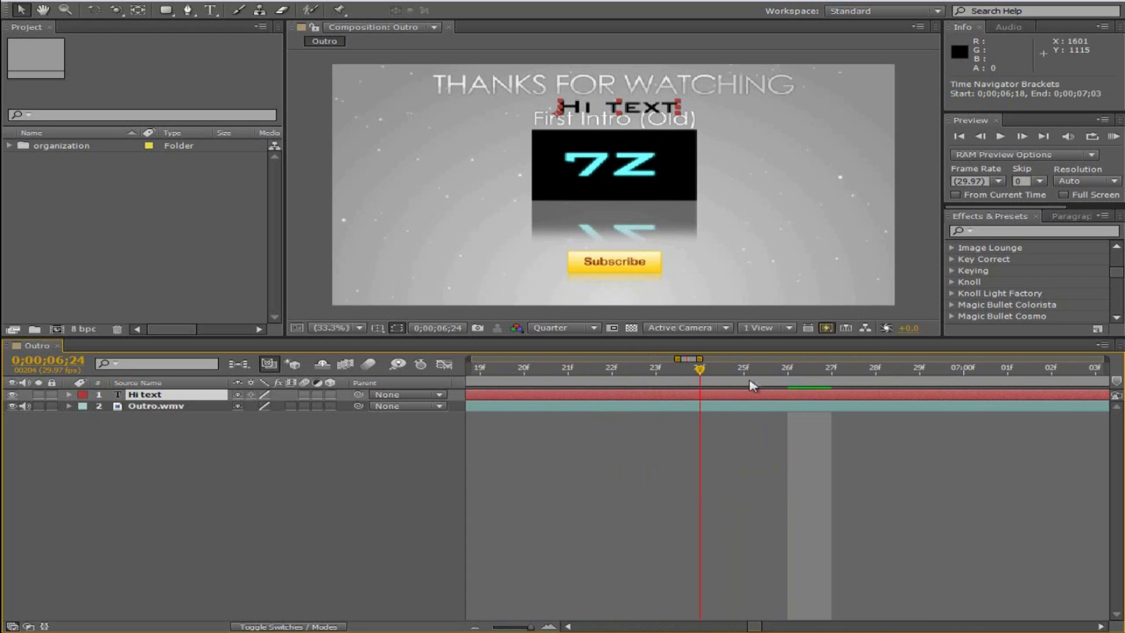
left_click(750, 382)
left_click(708, 375)
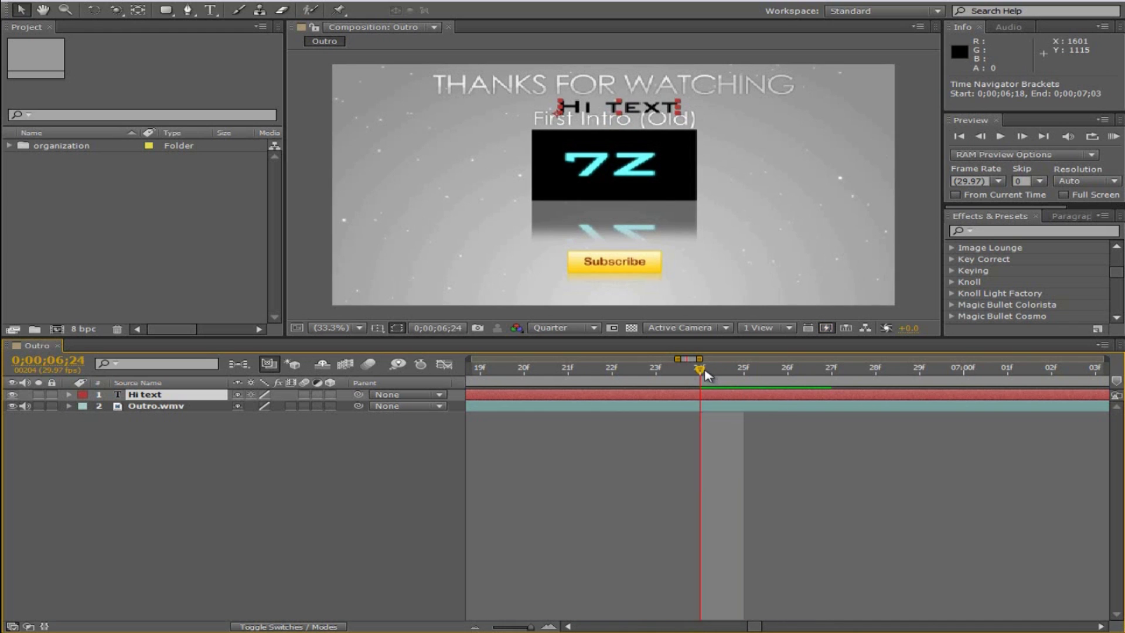
left_click(743, 373)
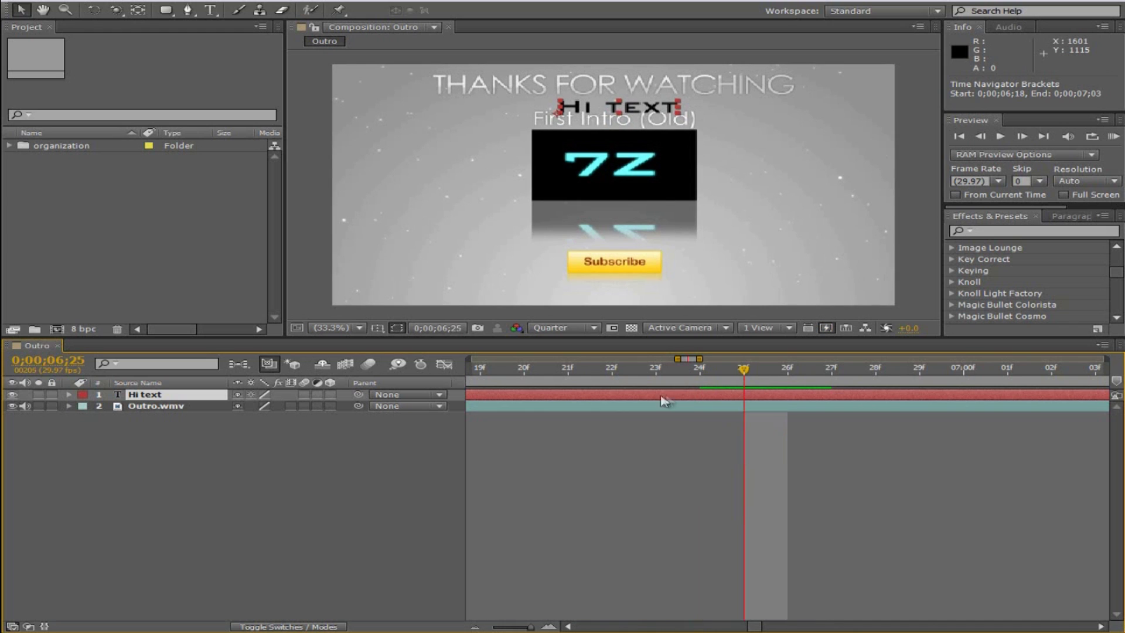
left_click(710, 380)
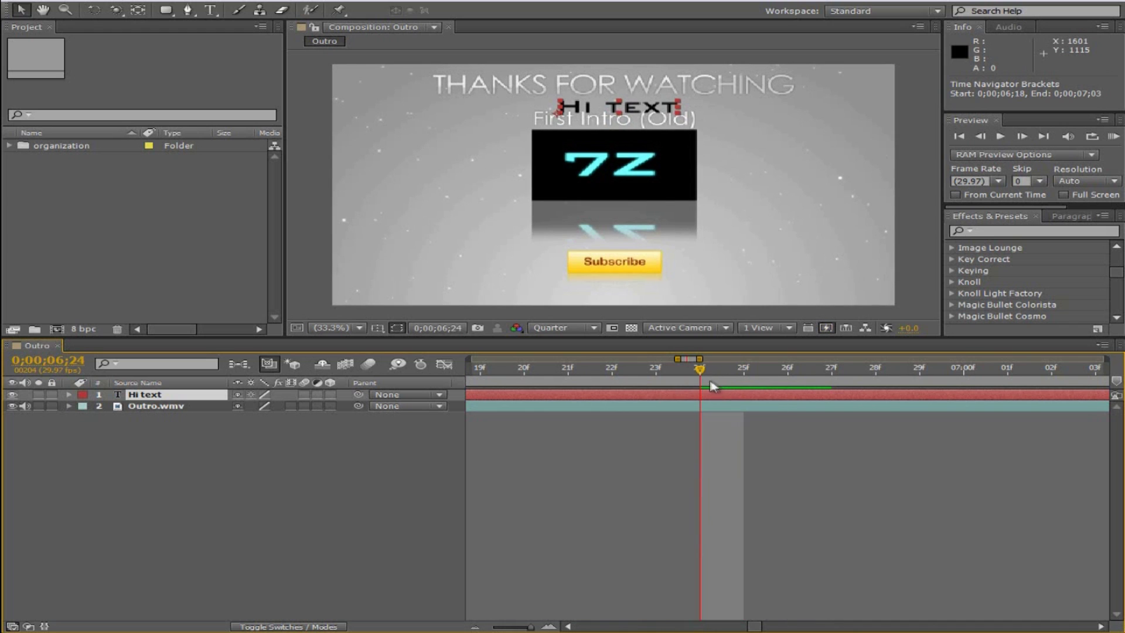
left_click(743, 374)
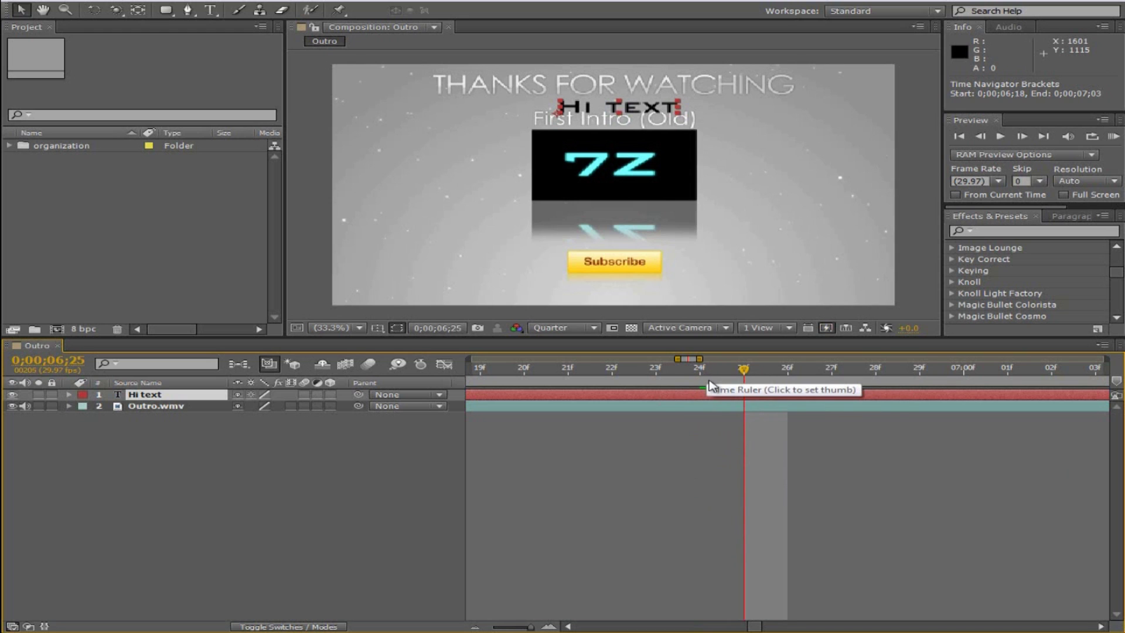
left_click(703, 378)
left_click(658, 375)
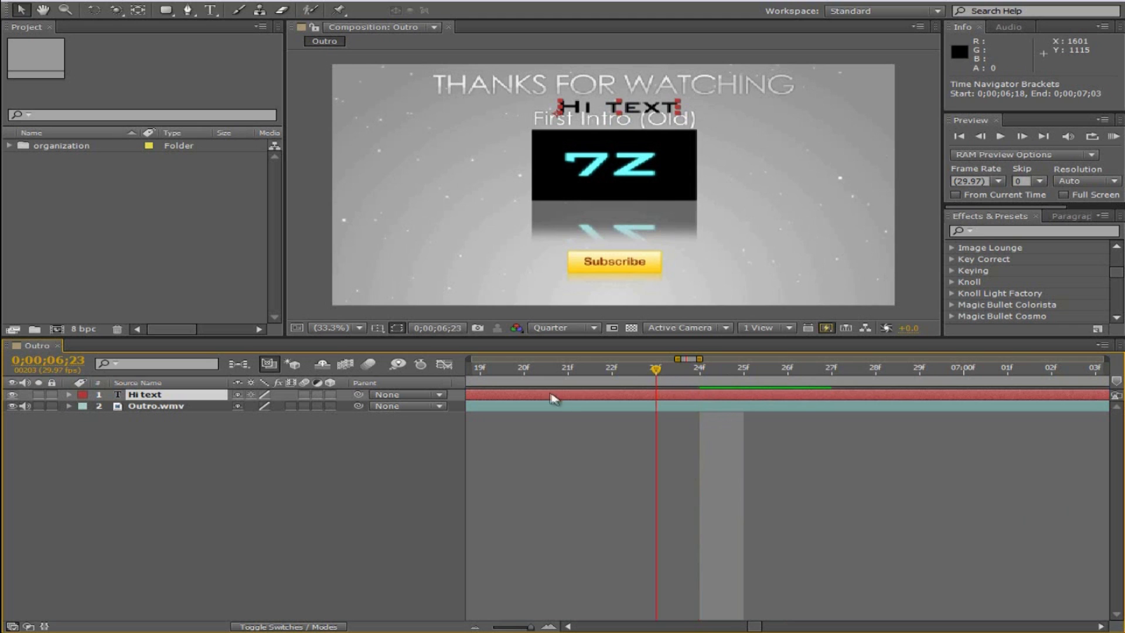
left_click_drag(531, 627, 491, 626)
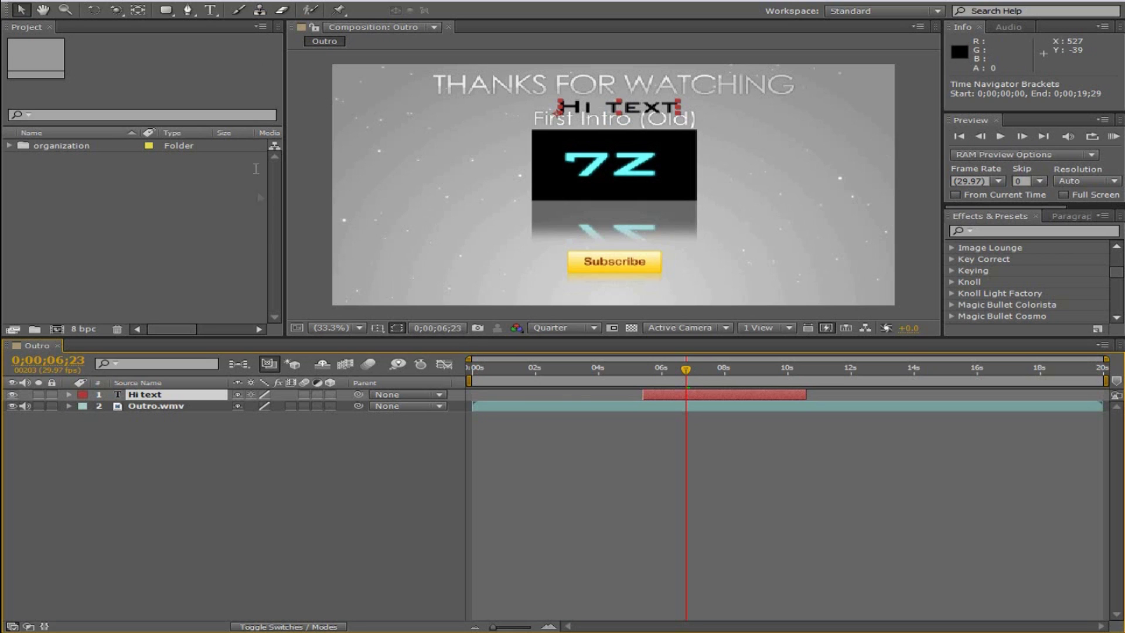
left_click(252, 503)
left_click(560, 407)
left_click(684, 369)
left_click(584, 372)
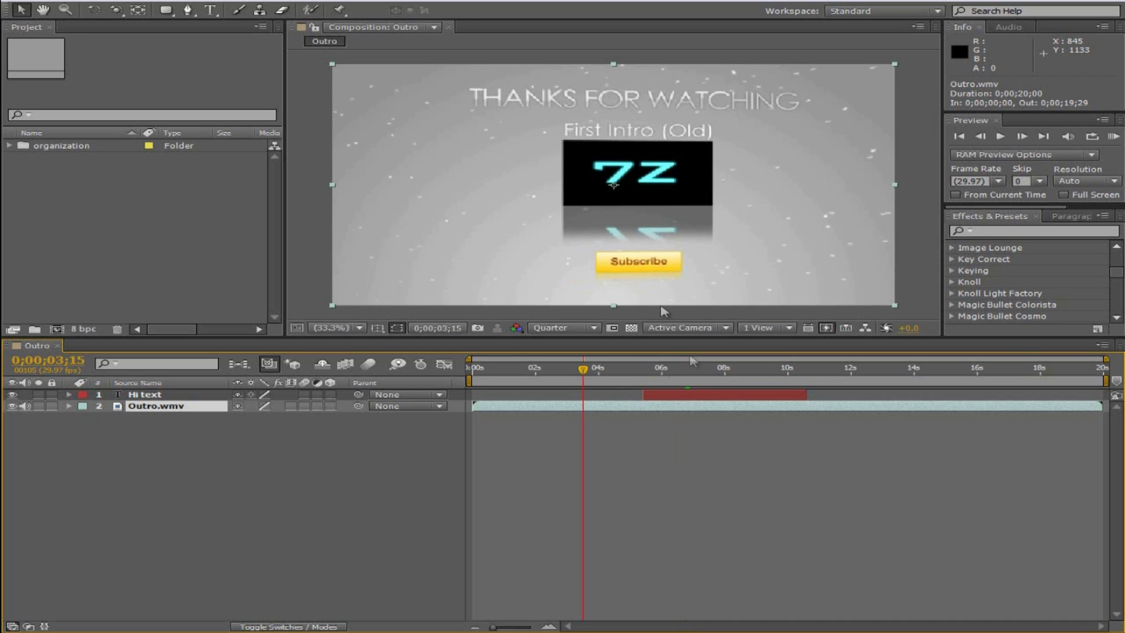
left_click(563, 371)
left_click(530, 369)
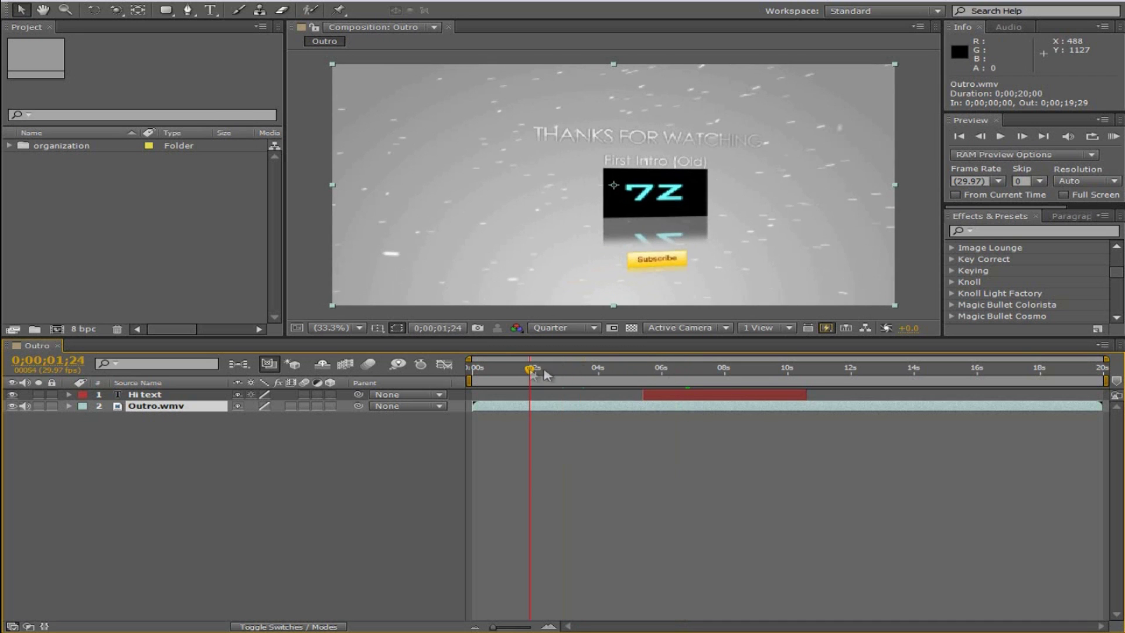
left_click(493, 369)
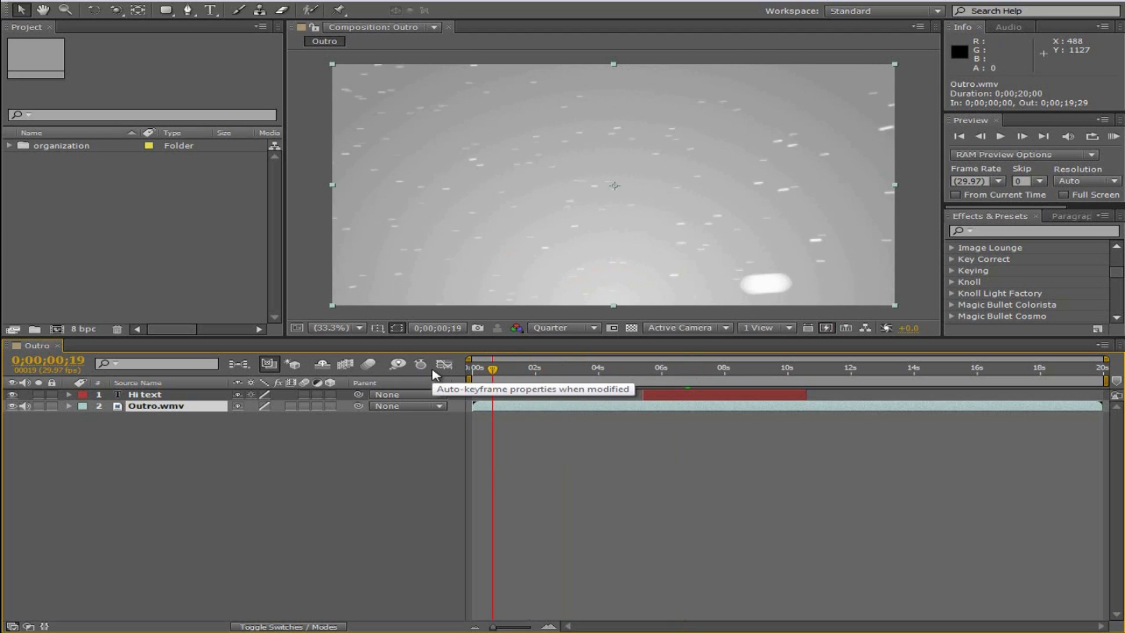
left_click(695, 372)
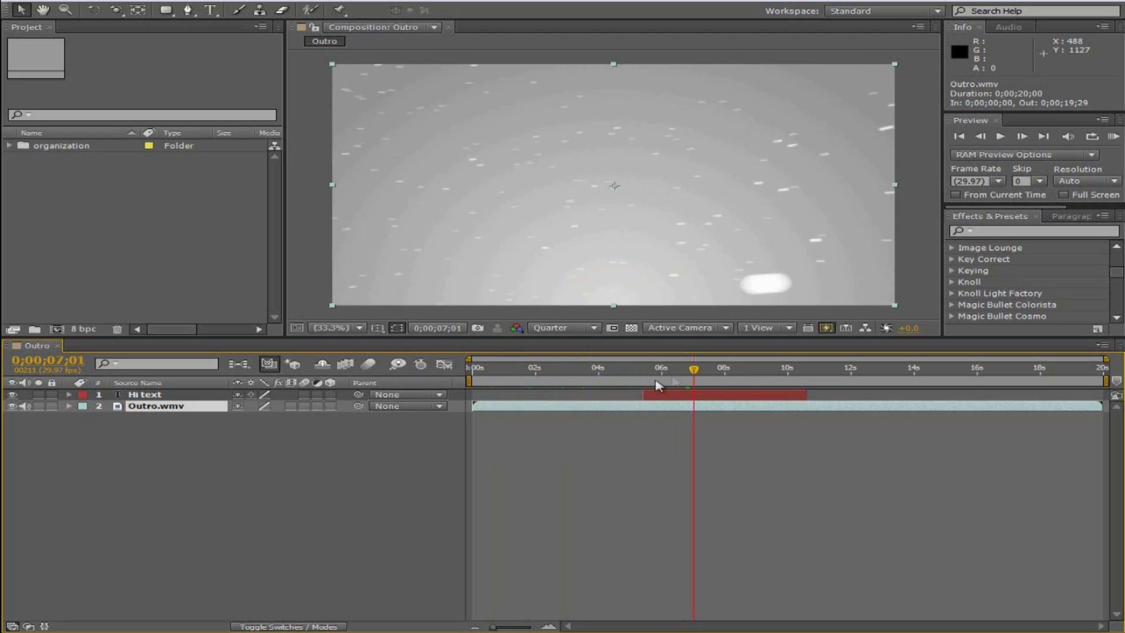
left_click(679, 395)
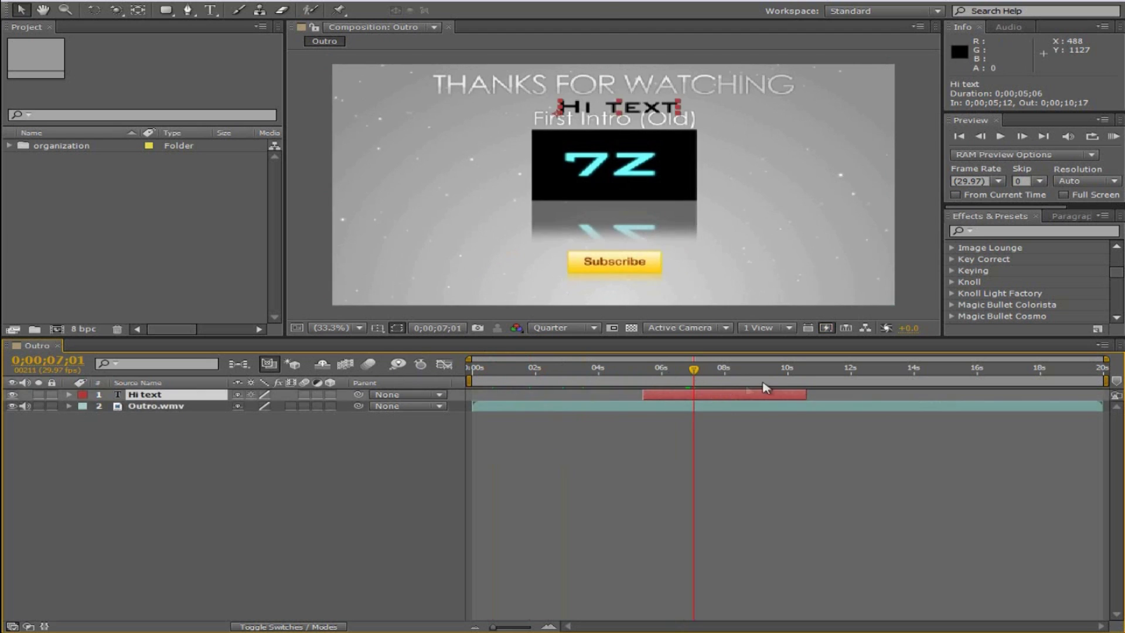
left_click(823, 441)
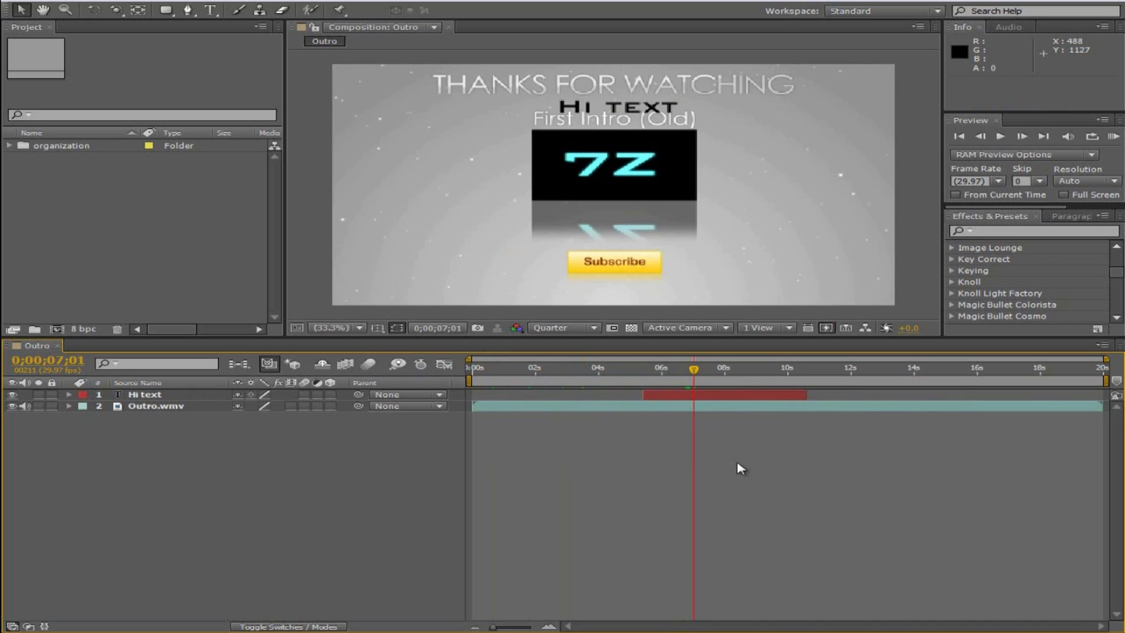